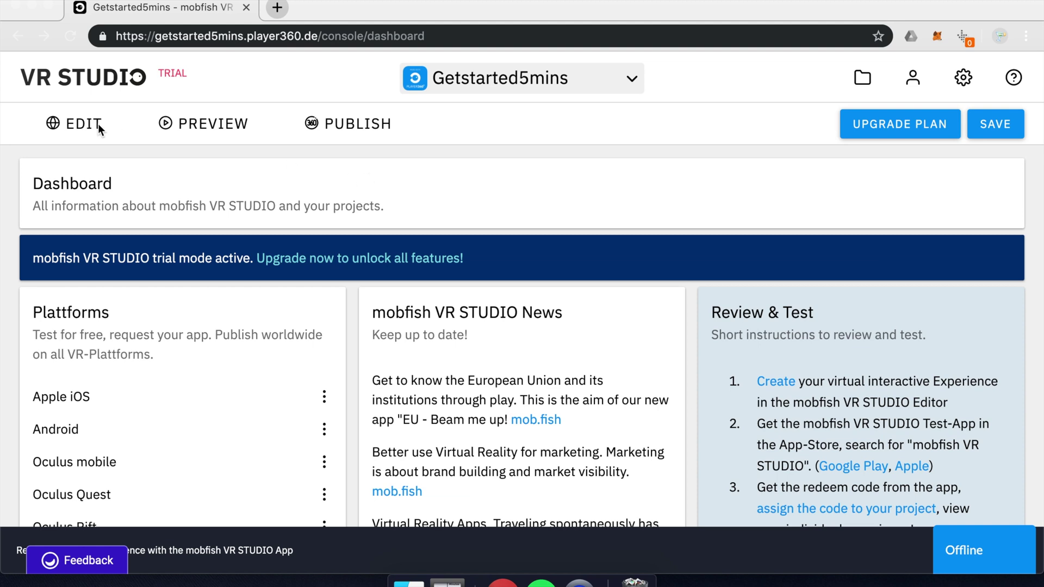
# - Switch from the dashboard to the scene editor of the Getstarted5mins project
pyautogui.click(78, 130)
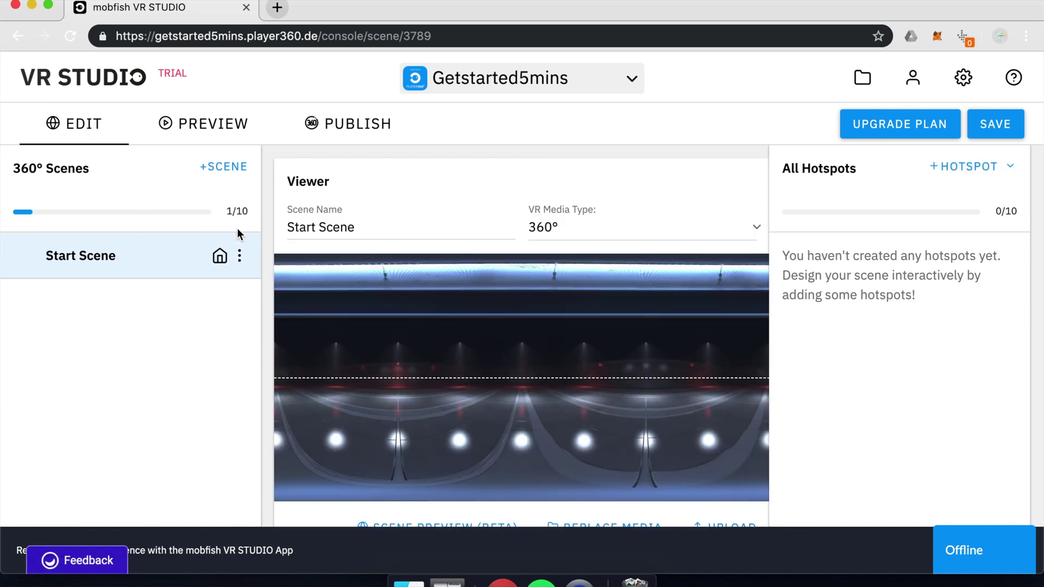
pyautogui.press('super+Tab')
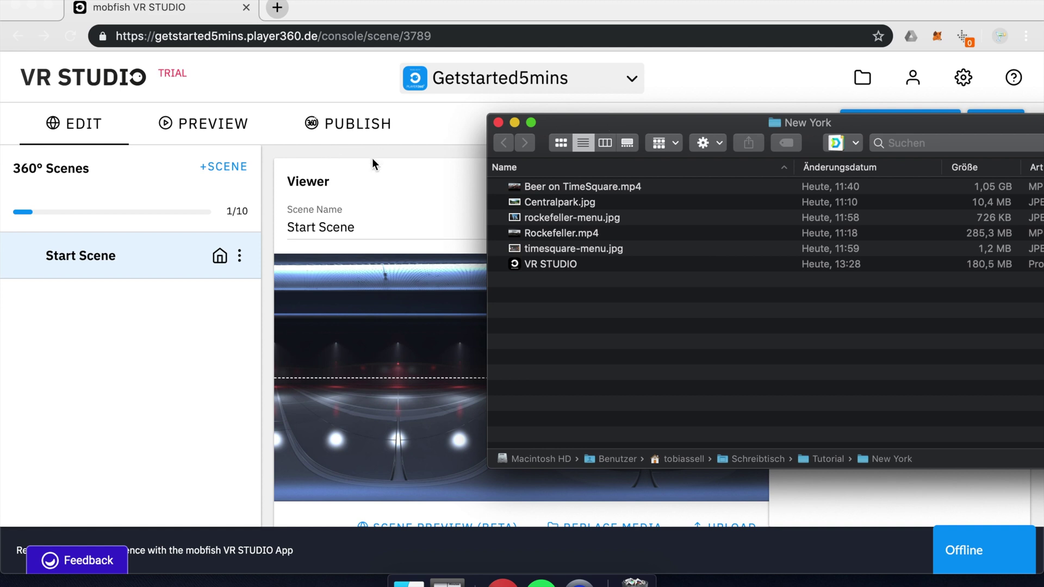
pyautogui.click(437, 168)
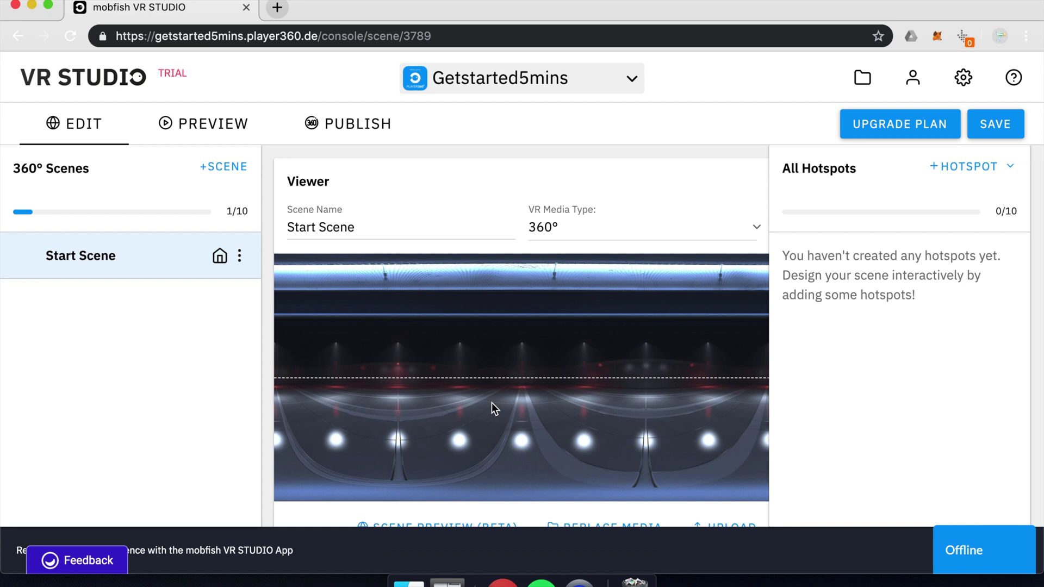
pyautogui.click(411, 219)
# - Download the Mac Desktop App test app from the device settings page
pyautogui.click(199, 132)
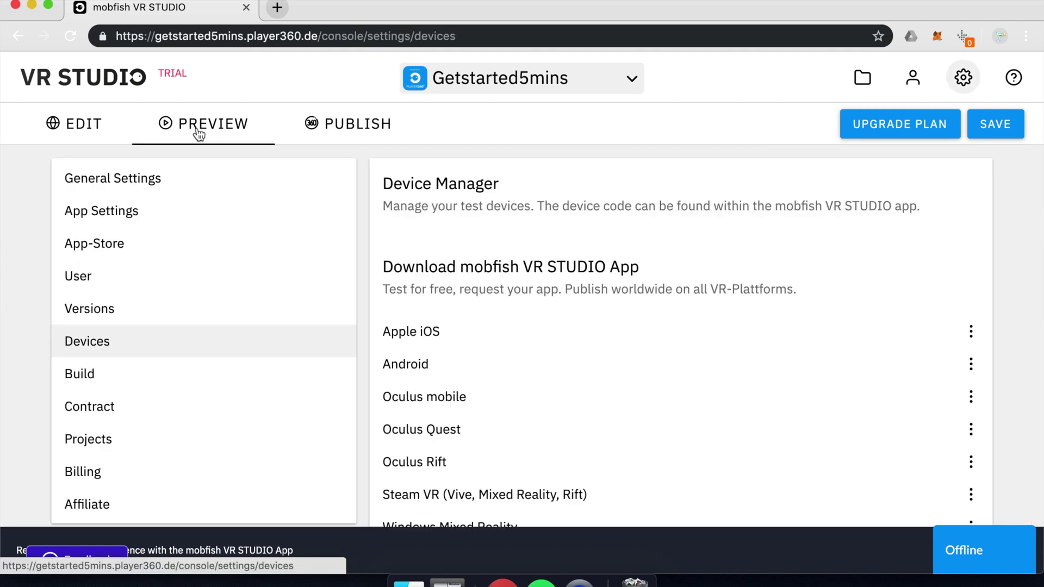
pyautogui.scroll(-4, 580, 310)
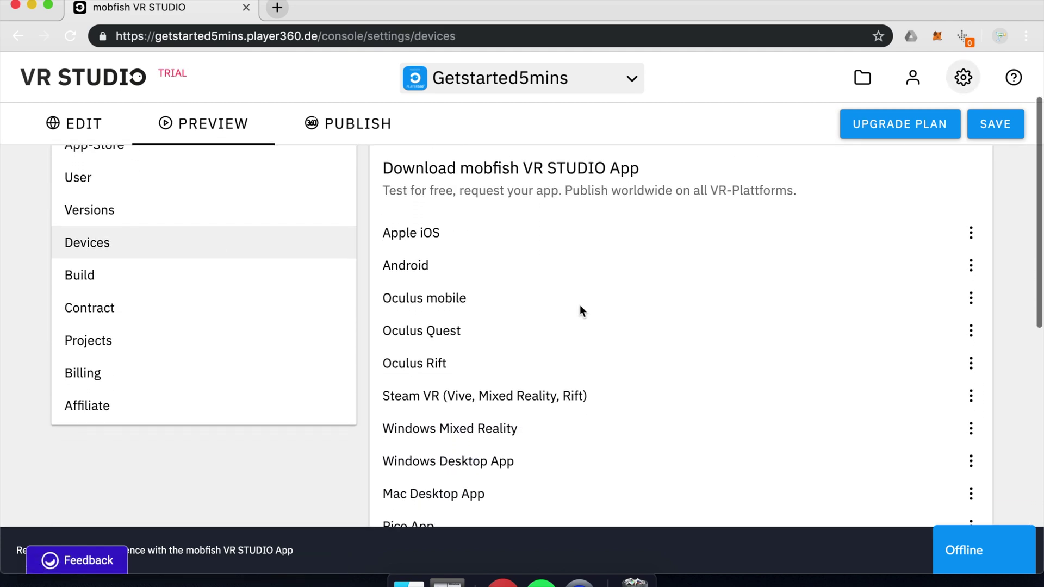
pyautogui.scroll(-1, 581, 311)
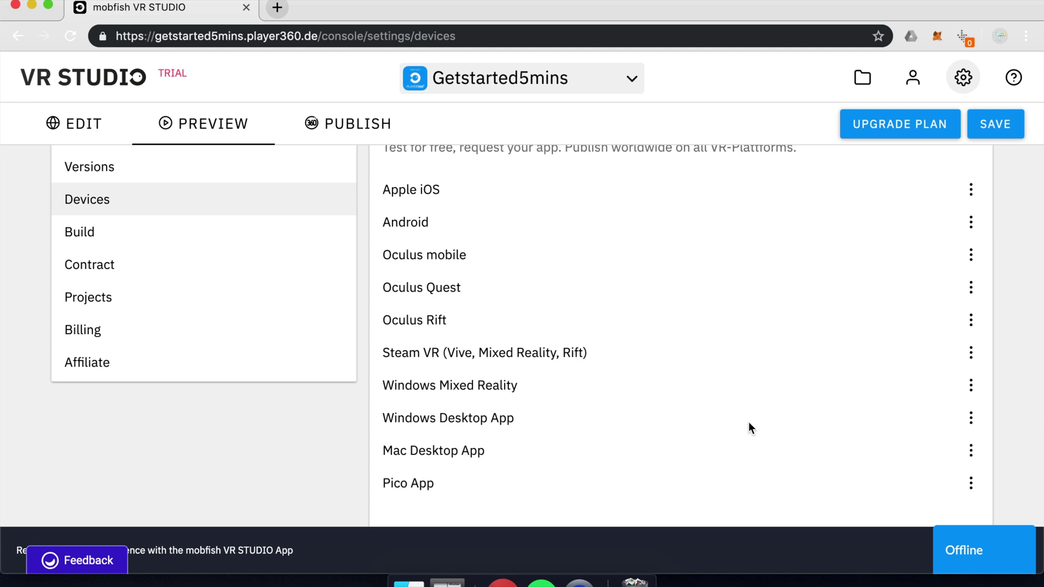
pyautogui.click(971, 451)
pyautogui.scroll(-1, 884, 468)
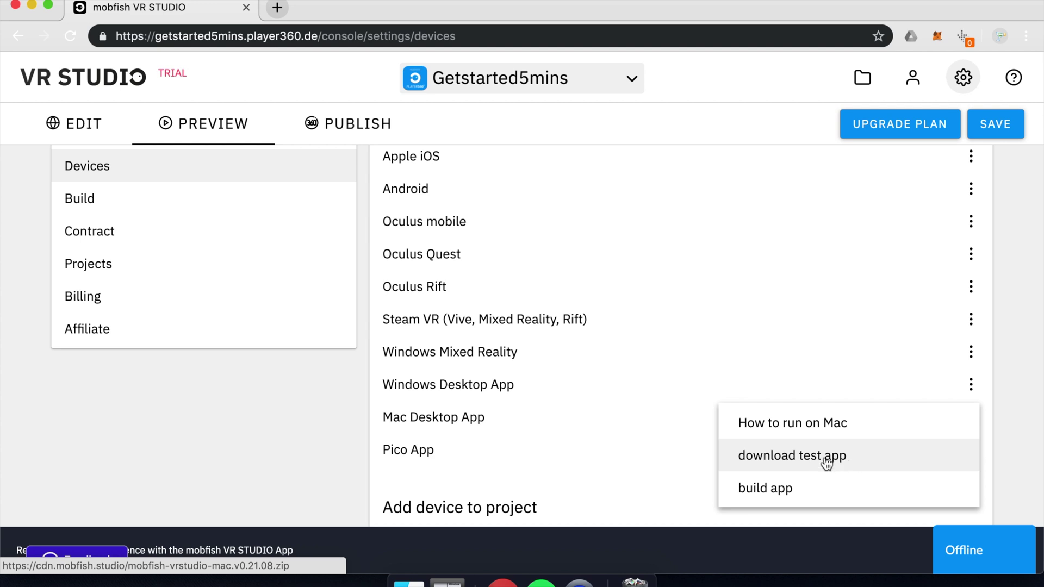
pyautogui.click(745, 455)
# - Launch the VR STUDIO desktop app from the New York folder to get its device code
pyautogui.click(409, 582)
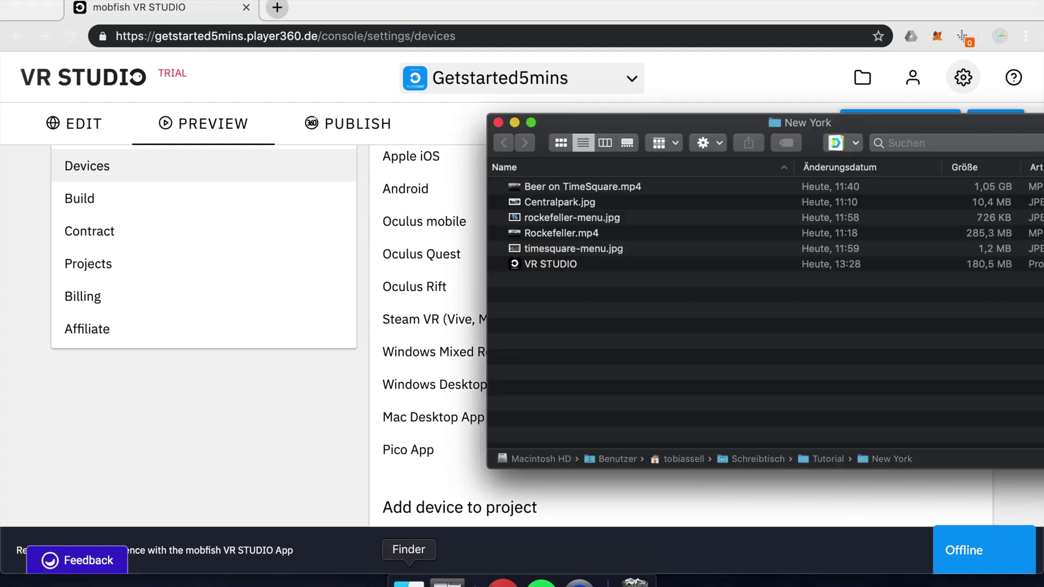
pyautogui.doubleClick(547, 263)
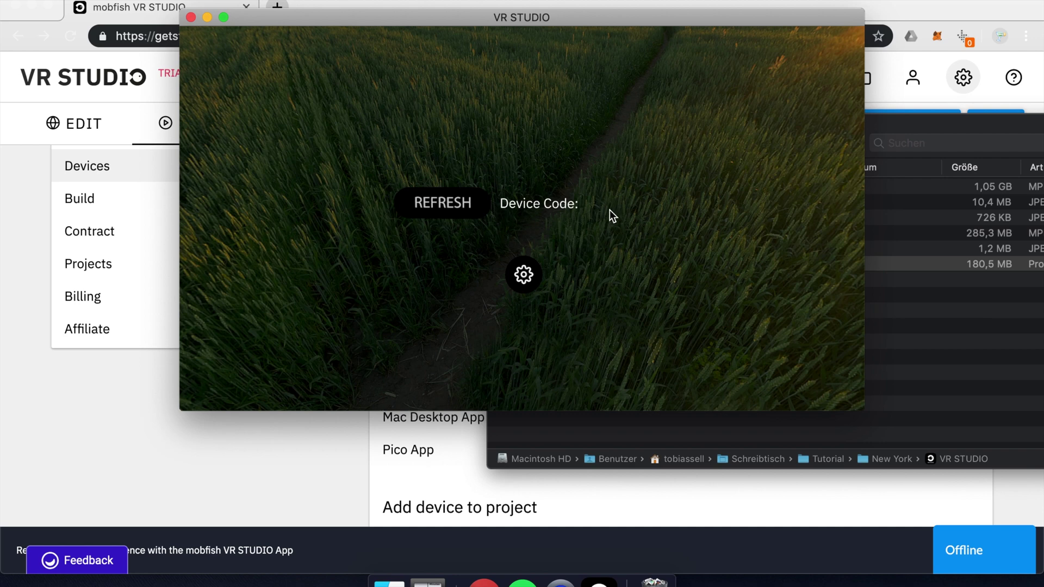
pyautogui.click(272, 479)
# - Add the desktop app's device code to the project as a MacOS Desktop device
pyautogui.scroll(-5, 449, 400)
pyautogui.click(394, 354)
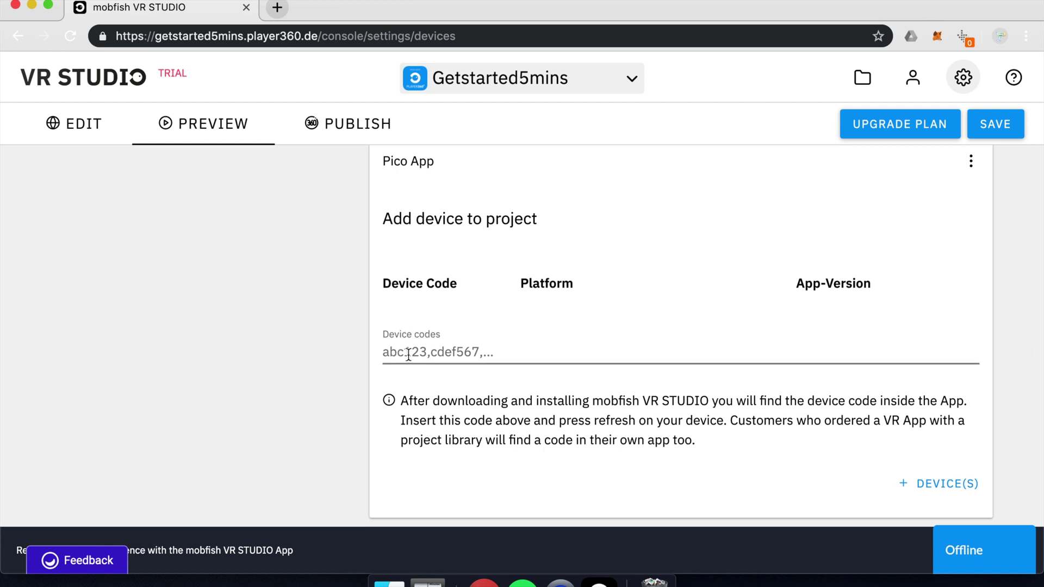
pyautogui.click(416, 351)
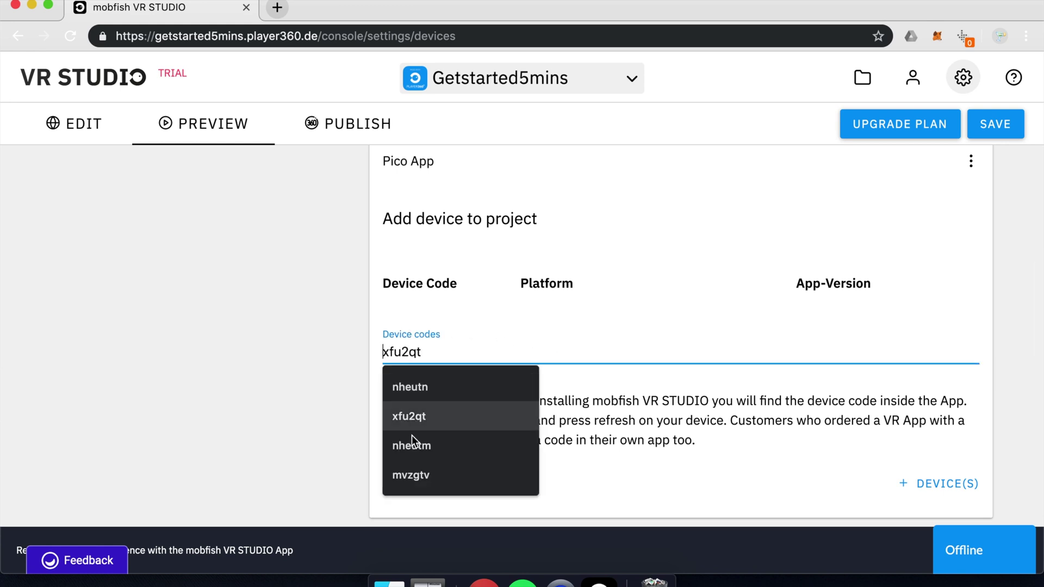
pyautogui.click(409, 475)
pyautogui.scroll(-2, 577, 343)
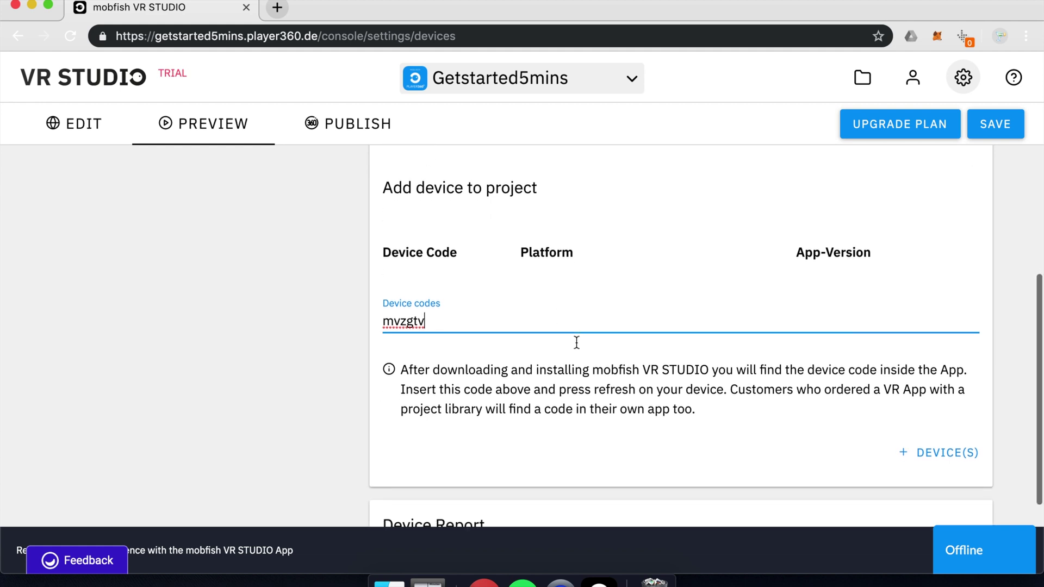
pyautogui.click(939, 409)
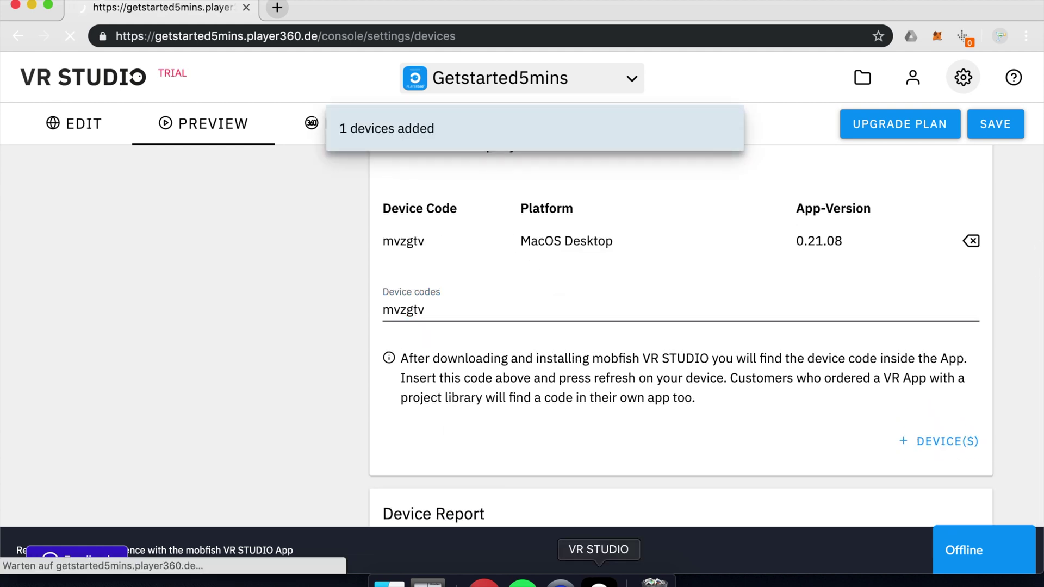
pyautogui.click(599, 582)
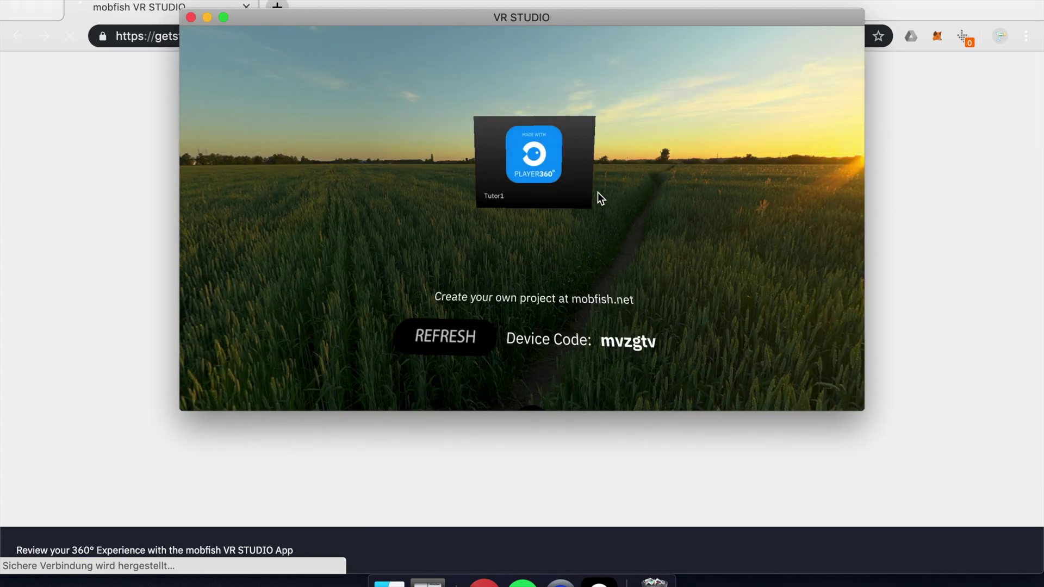
# - Refresh the test app's project list and load Getstarted5mins to view its Start Scene
pyautogui.click(460, 335)
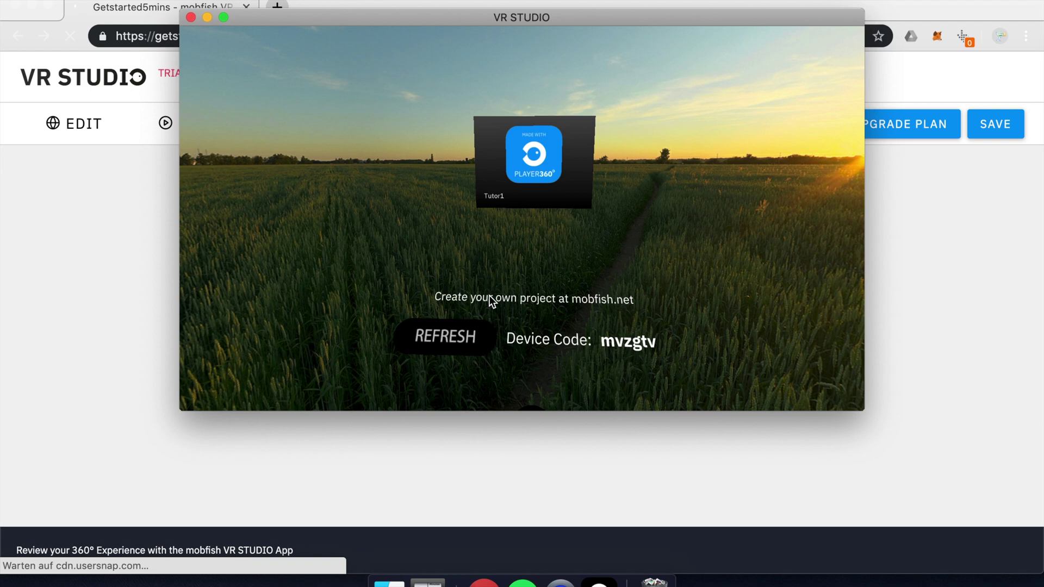
pyautogui.click(491, 173)
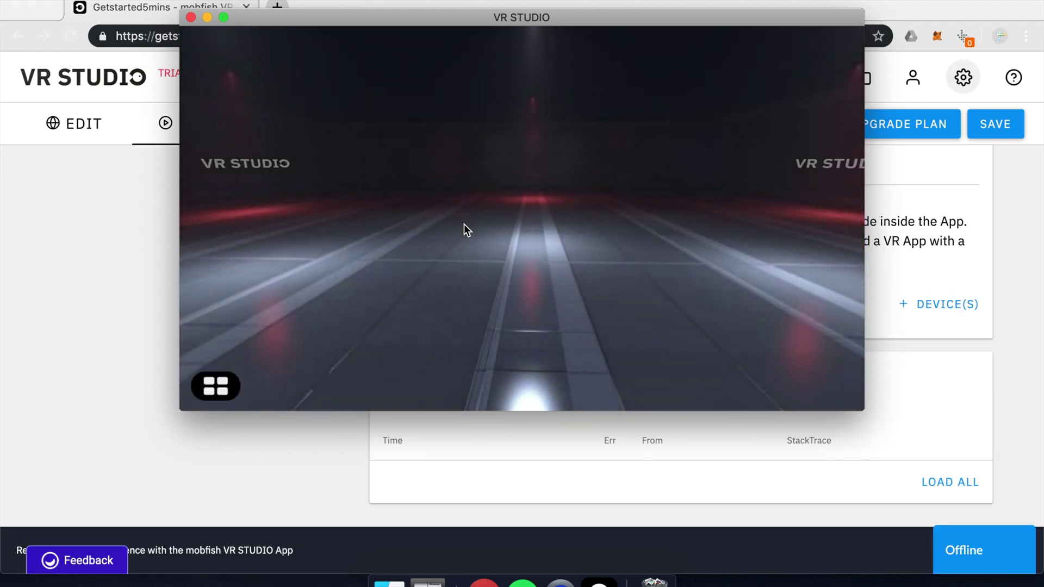
pyautogui.click(458, 191)
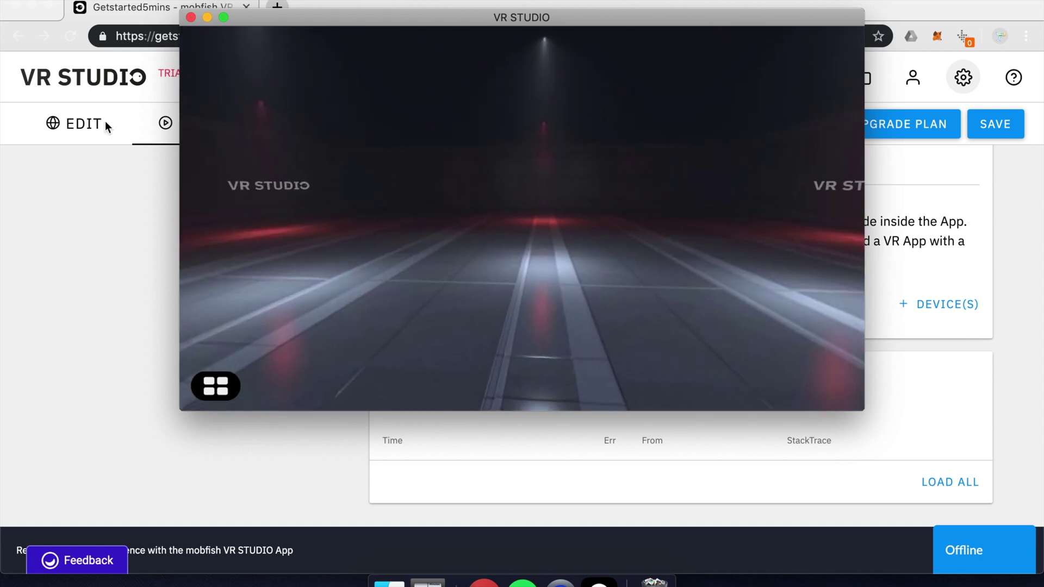
pyautogui.click(86, 132)
# - Make Centralpark.jpg the Start Scene's 360° media, then add a new scene
pyautogui.click(86, 132)
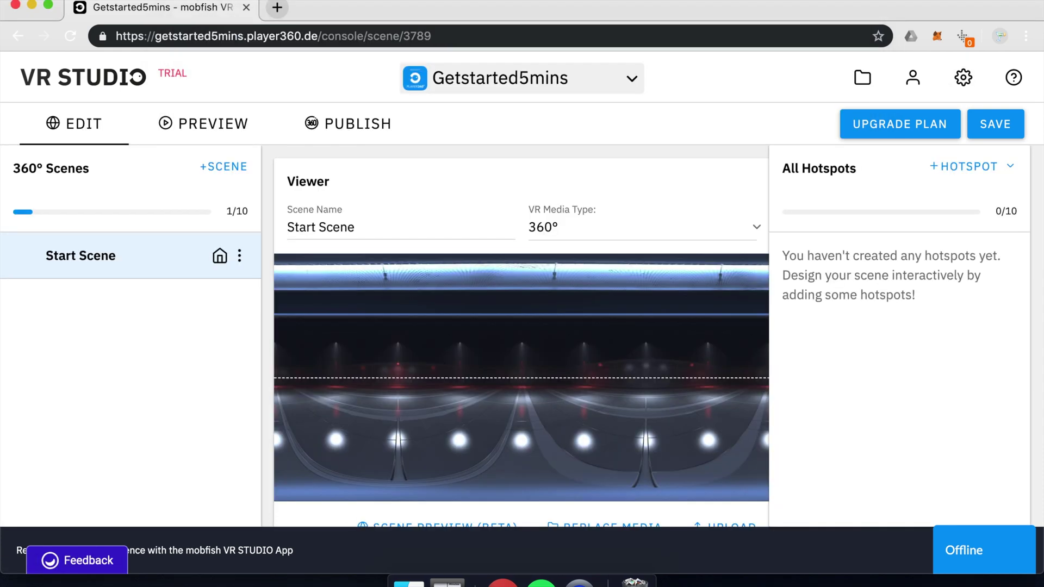
pyautogui.click(409, 583)
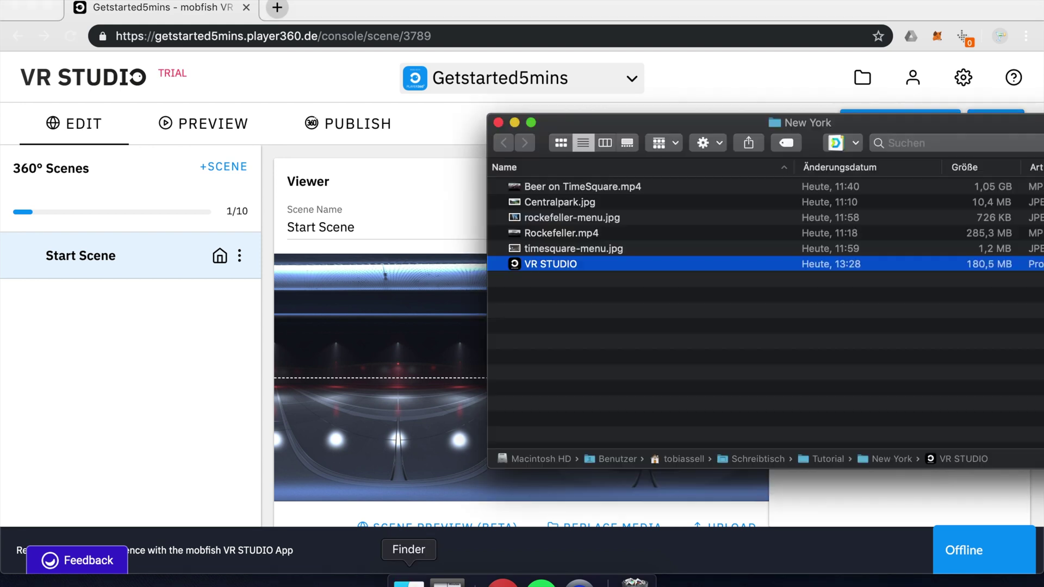
pyautogui.click(634, 363)
pyautogui.click(540, 204)
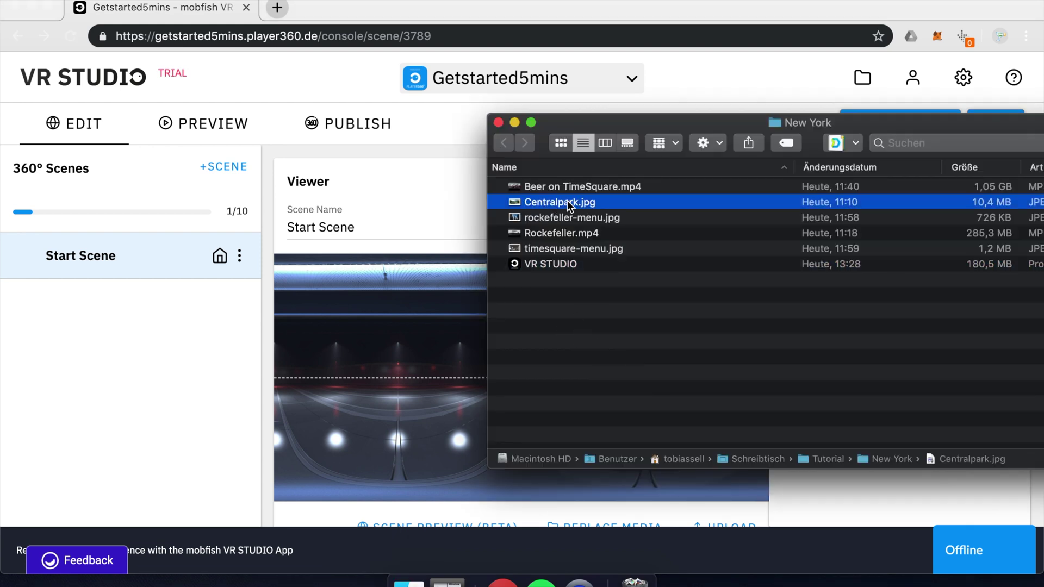
pyautogui.moveTo(568, 205); pyautogui.dragTo(354, 372)
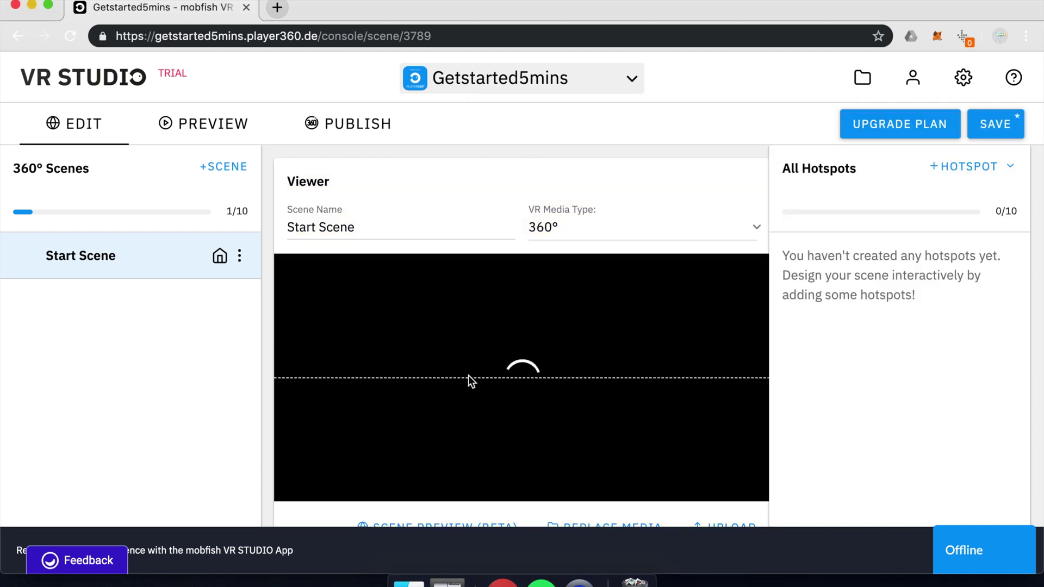
pyautogui.scroll(-5, 501, 388)
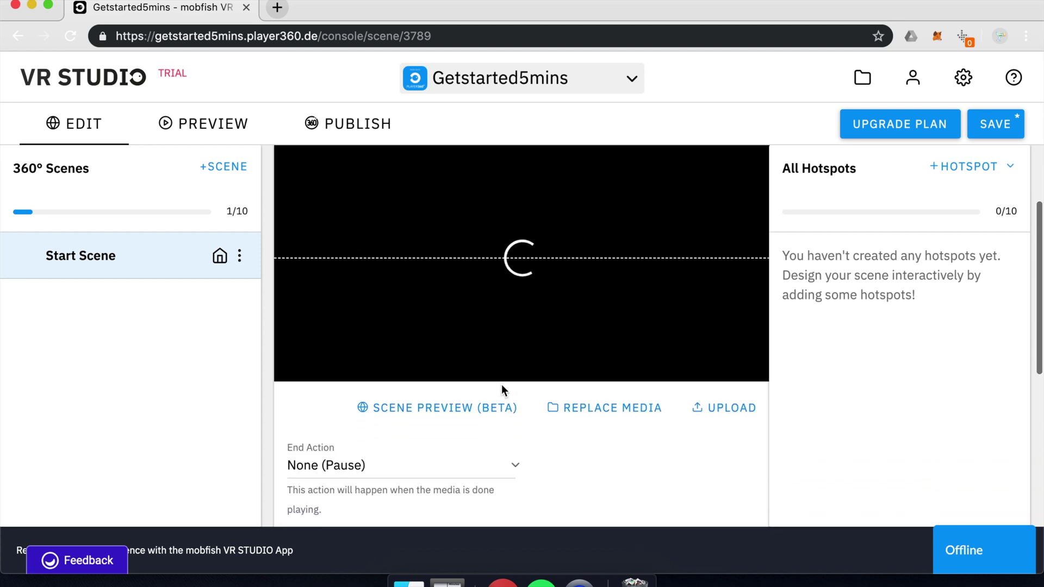
pyautogui.scroll(5, 502, 387)
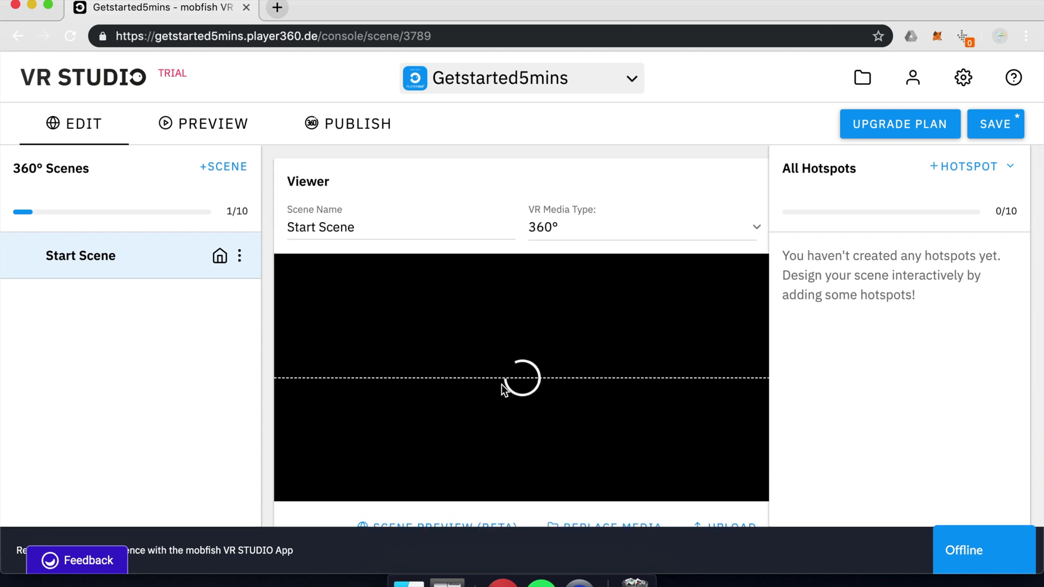
pyautogui.click(221, 175)
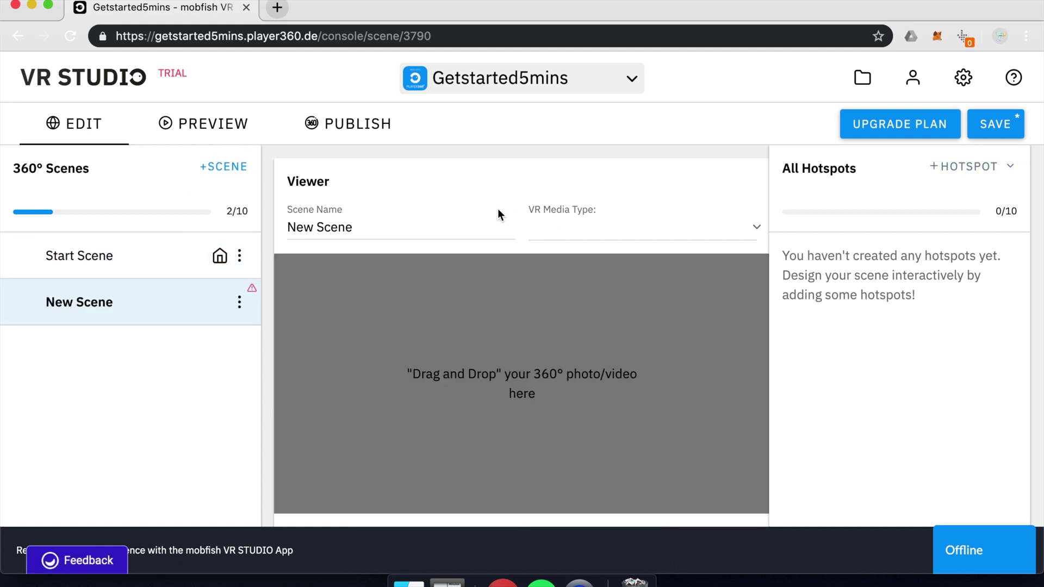
# - Rename the new scene to Rockefeller Center
pyautogui.tripleClick(496, 215)
pyautogui.write('New York')
pyautogui.write('R')
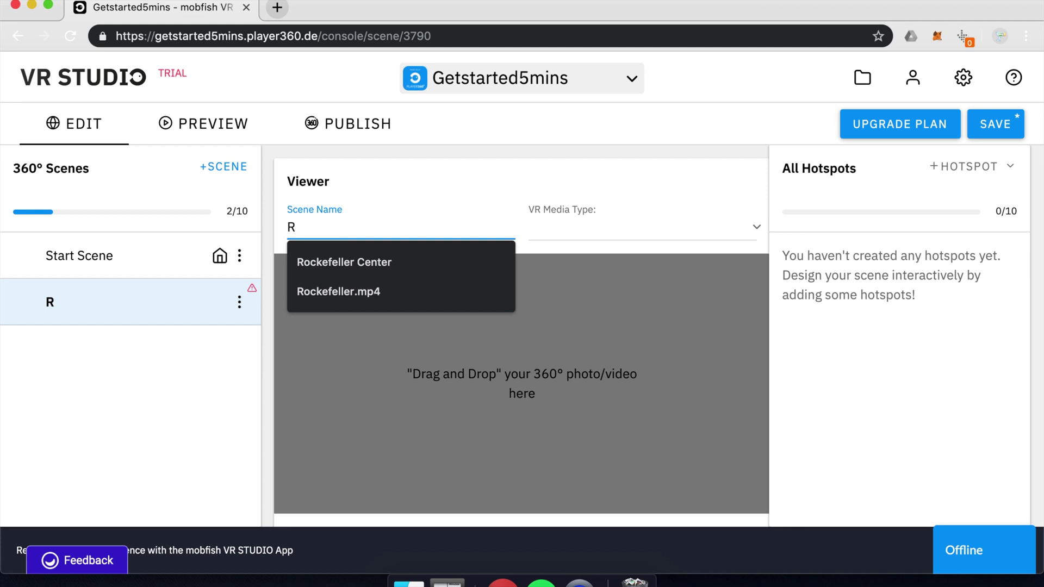
pyautogui.write('o')
pyautogui.press('Down')
pyautogui.press('Tab')
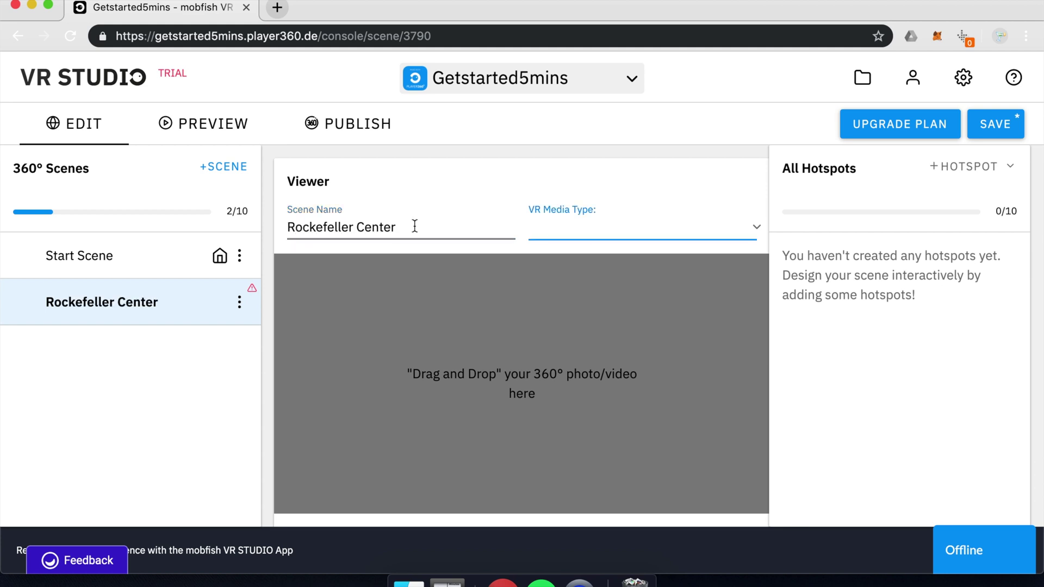
# - Add Rockefeller.mp4 as the scene's 360° video and let it finish uploading
pyautogui.click(409, 582)
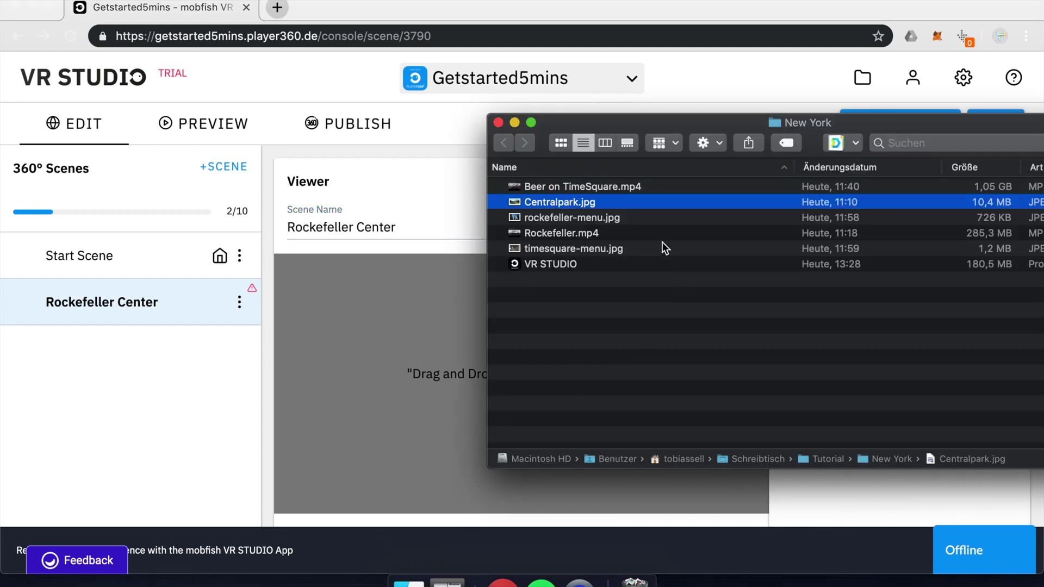
pyautogui.click(563, 191)
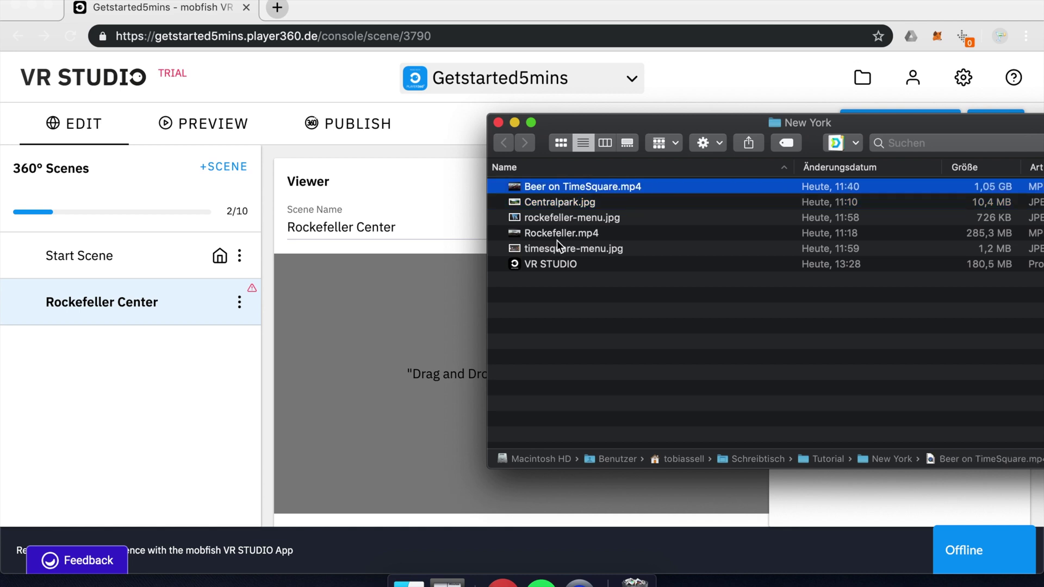
pyautogui.moveTo(560, 234); pyautogui.dragTo(414, 373)
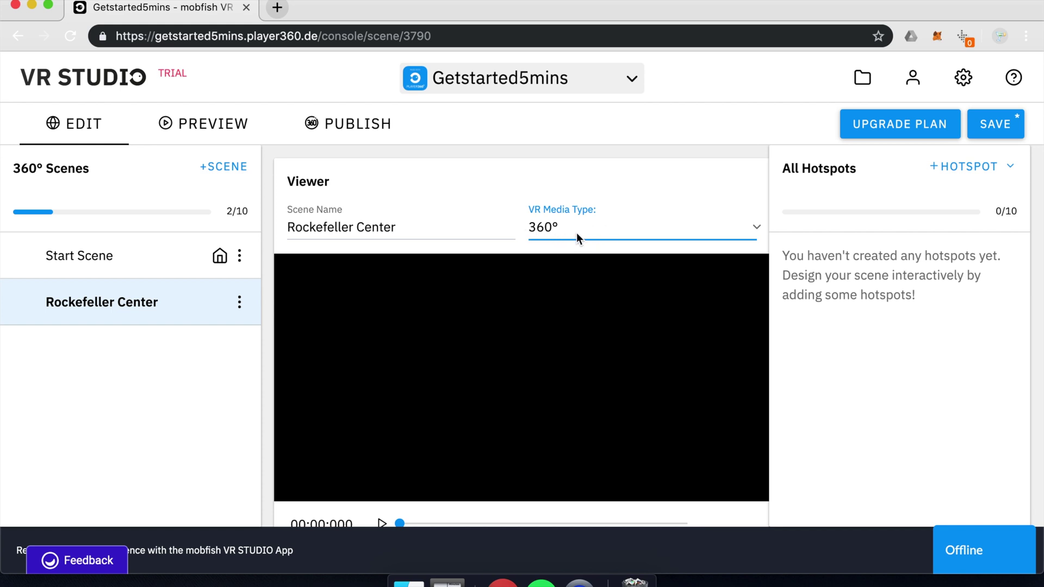
pyautogui.click(562, 229)
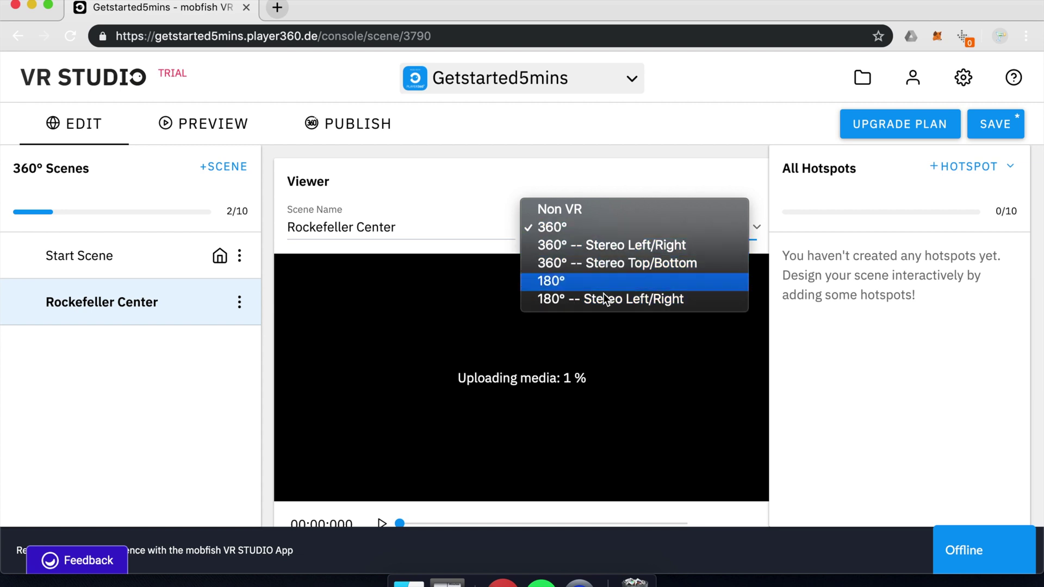
pyautogui.click(545, 164)
pyautogui.scroll(-3, 546, 163)
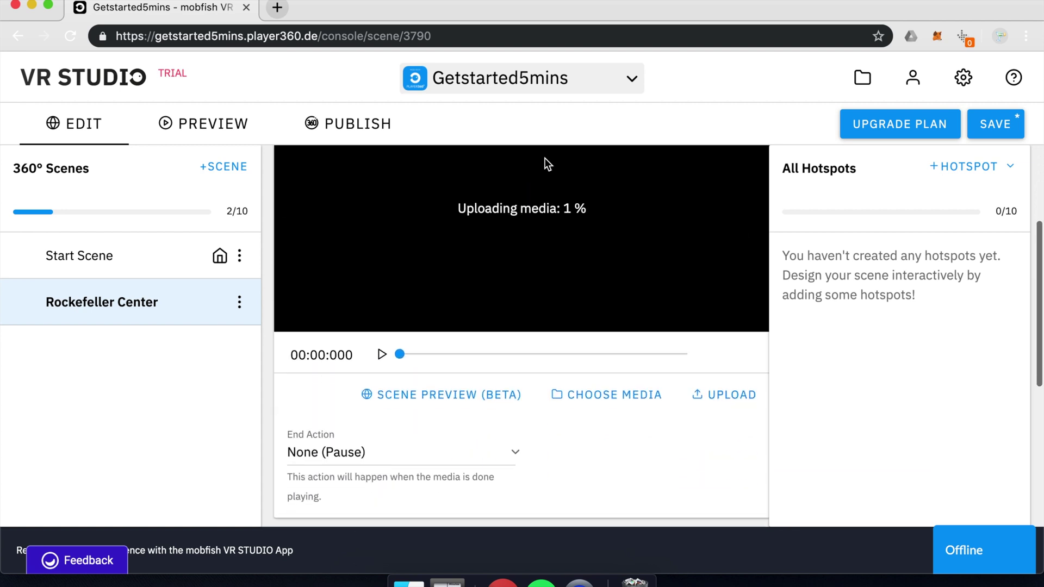
pyautogui.scroll(2, 545, 163)
pyautogui.scroll(1, 546, 163)
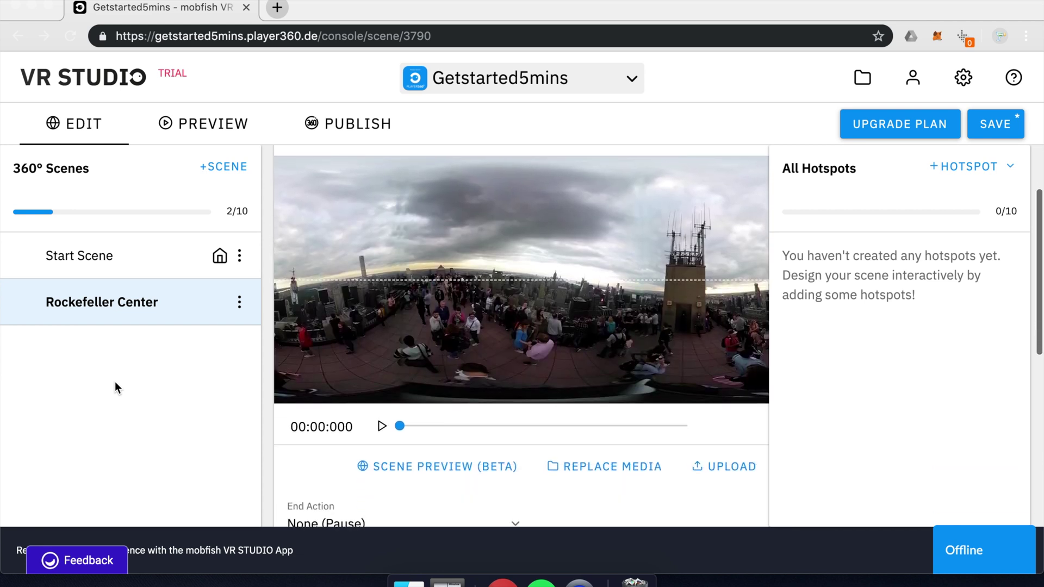
pyautogui.click(409, 582)
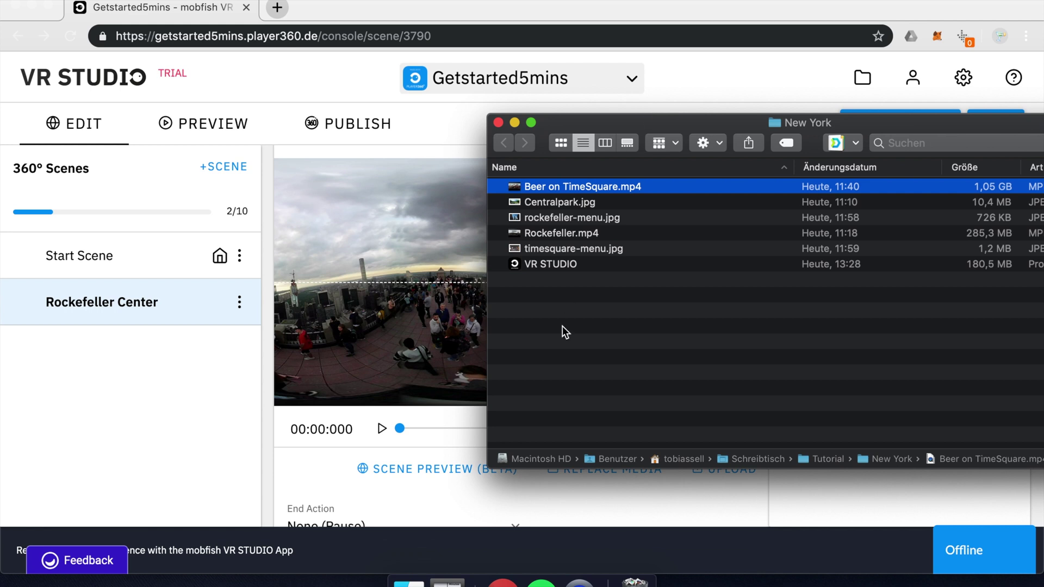
# - Drop Beer on TimeSquare.mp4 into the scene list and name the new scene Timesquare
pyautogui.click(578, 291)
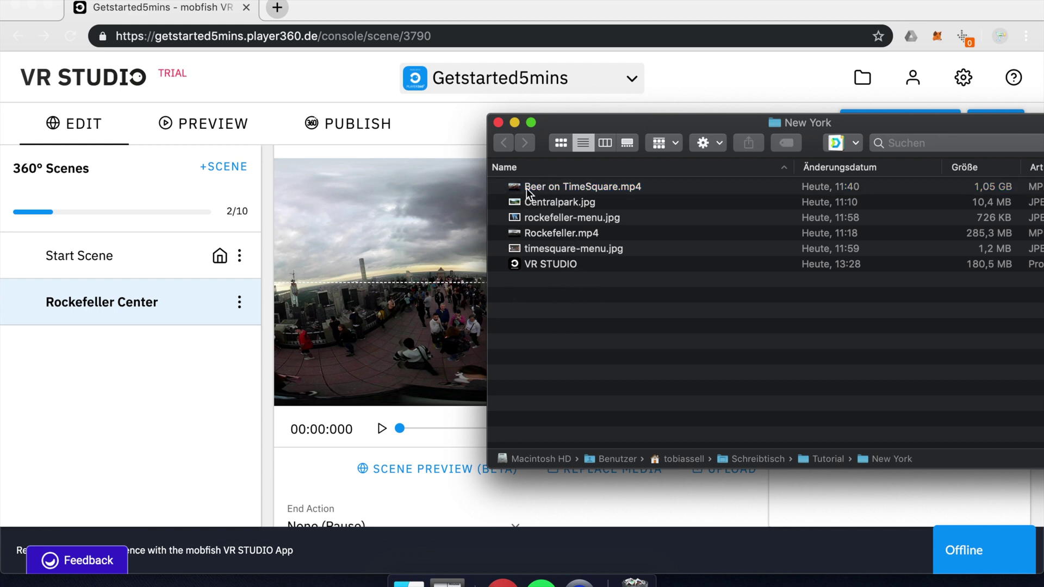
pyautogui.moveTo(511, 191); pyautogui.dragTo(148, 340)
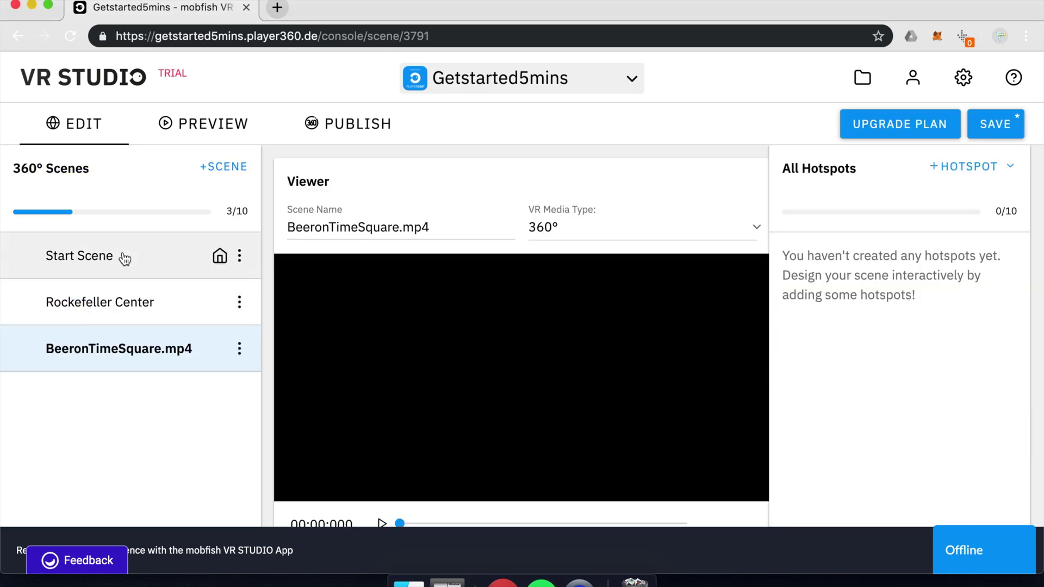
pyautogui.click(439, 228)
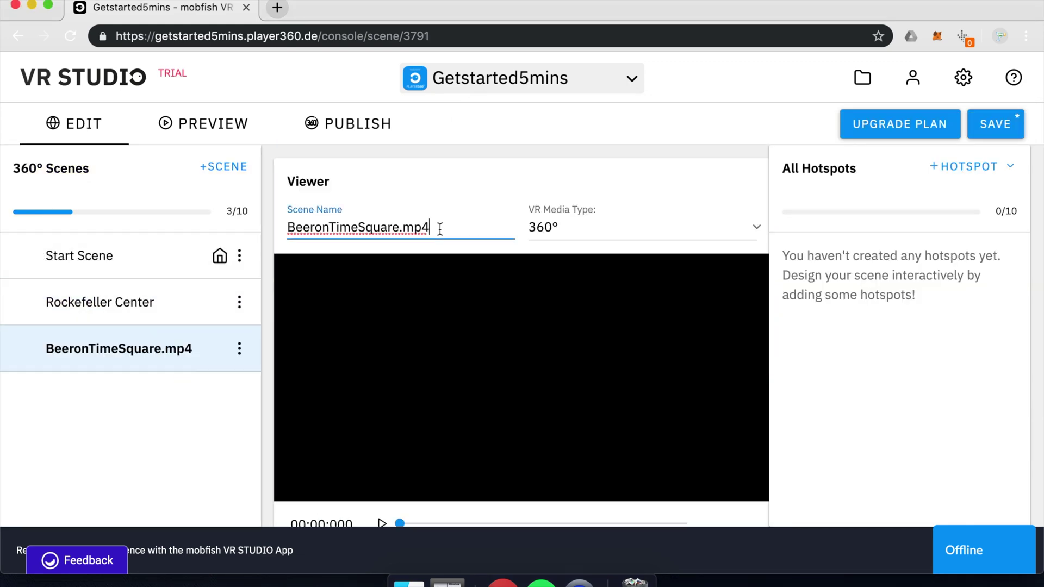
pyautogui.press('BackSpace')
pyautogui.press('super+a')
pyautogui.write('Tim')
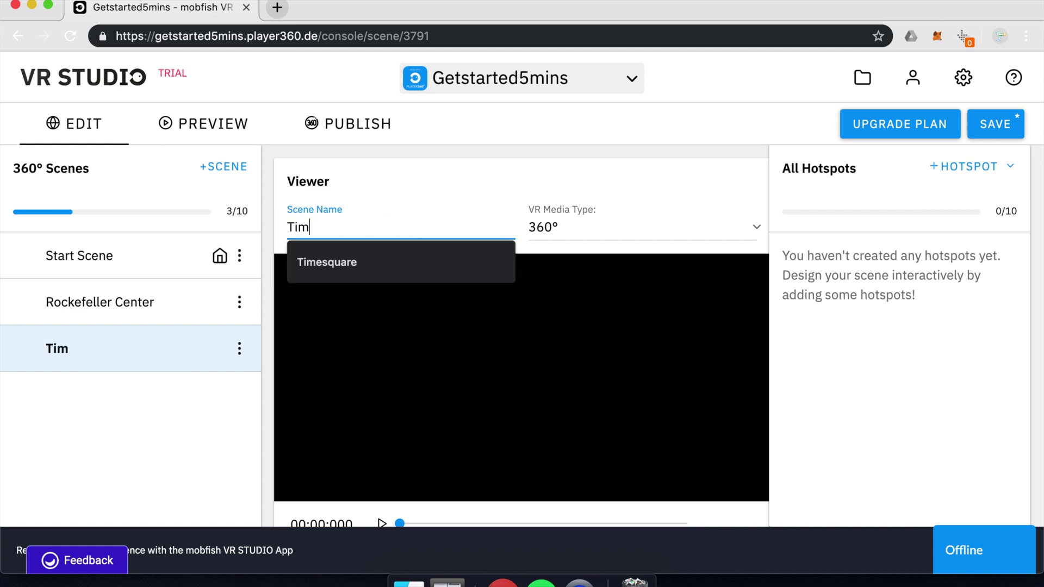
pyautogui.press('Down')
pyautogui.press('Tab')
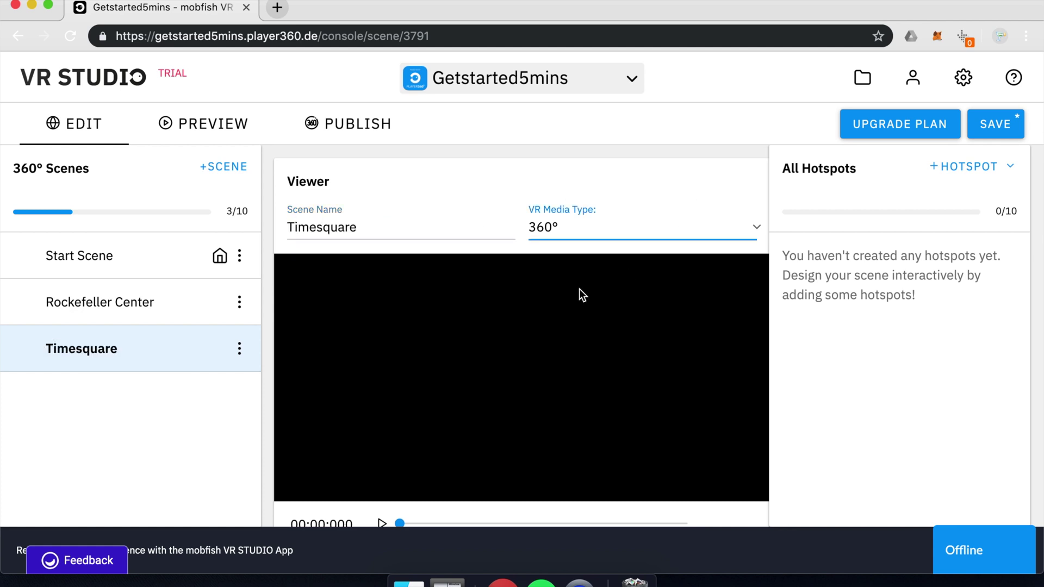
pyautogui.scroll(-3, 579, 289)
# - Set Timesquare's End Action to '#3789 - Start Scene'
pyautogui.scroll(-6, 579, 289)
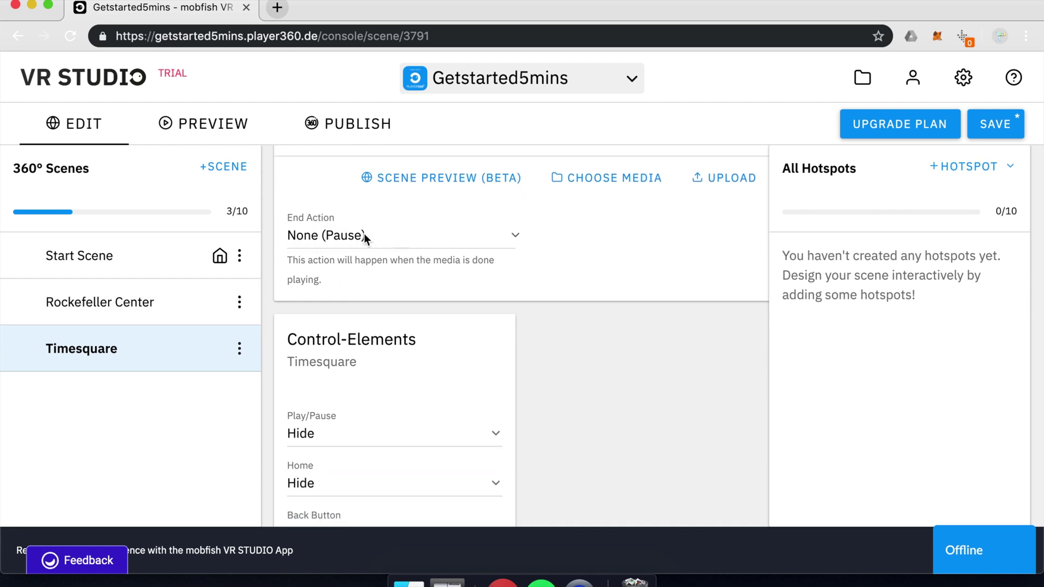
pyautogui.click(398, 243)
pyautogui.click(407, 288)
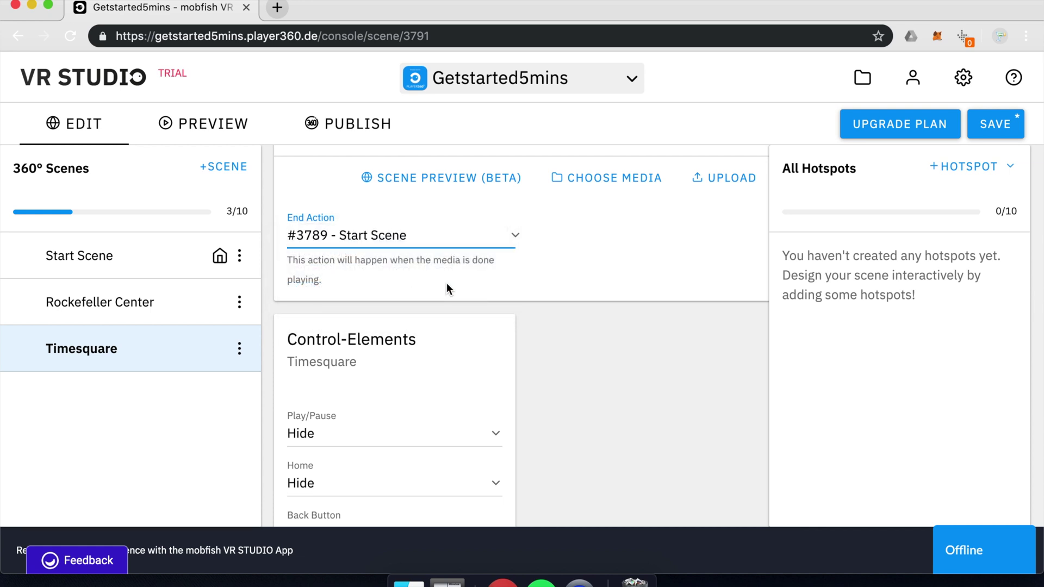
# - Set Timesquare's Home control to 'to #3789 - Start Scene'
pyautogui.scroll(-2, 430, 380)
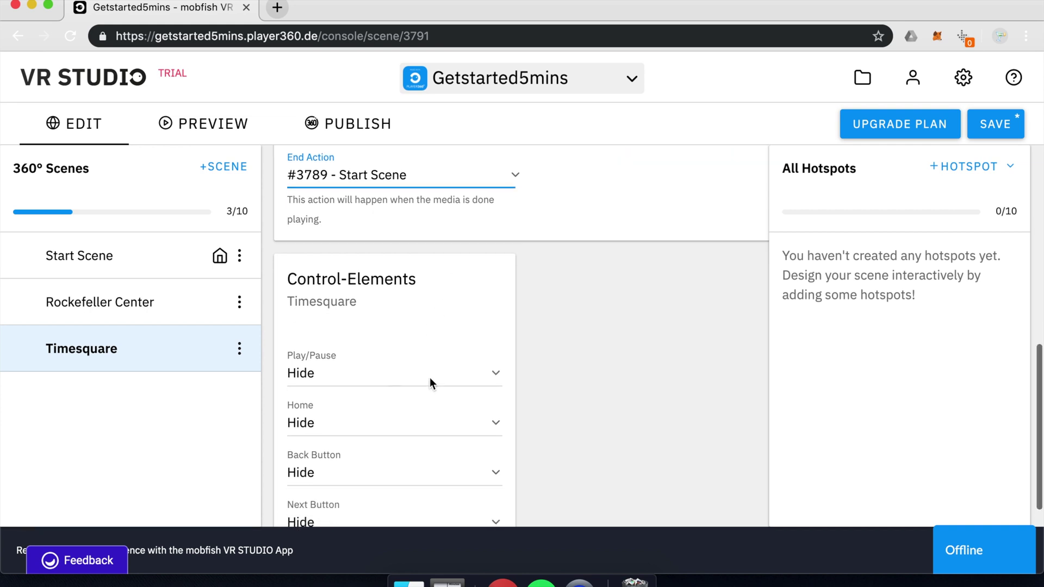
pyautogui.click(406, 425)
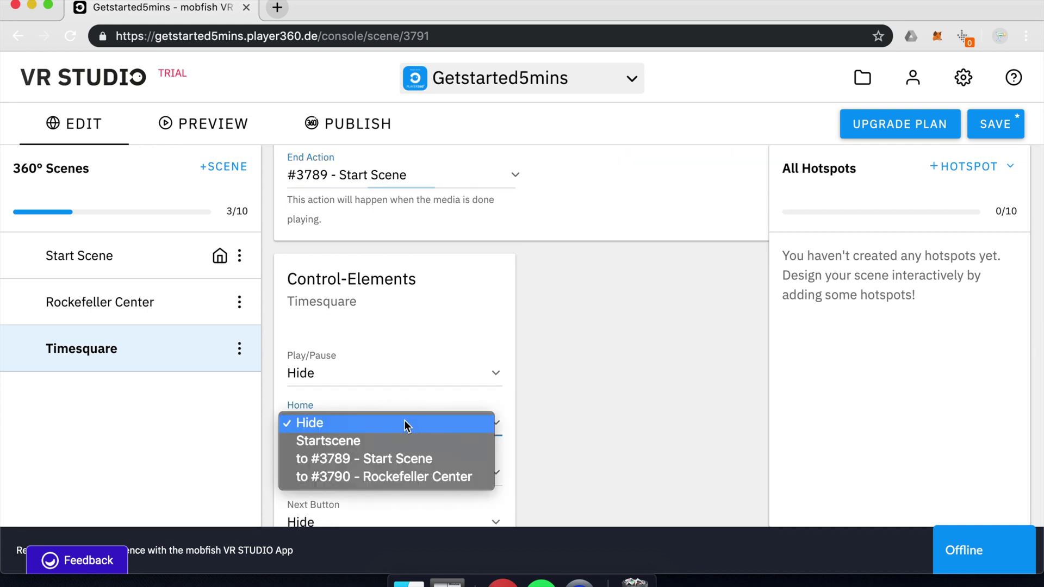
pyautogui.click(401, 460)
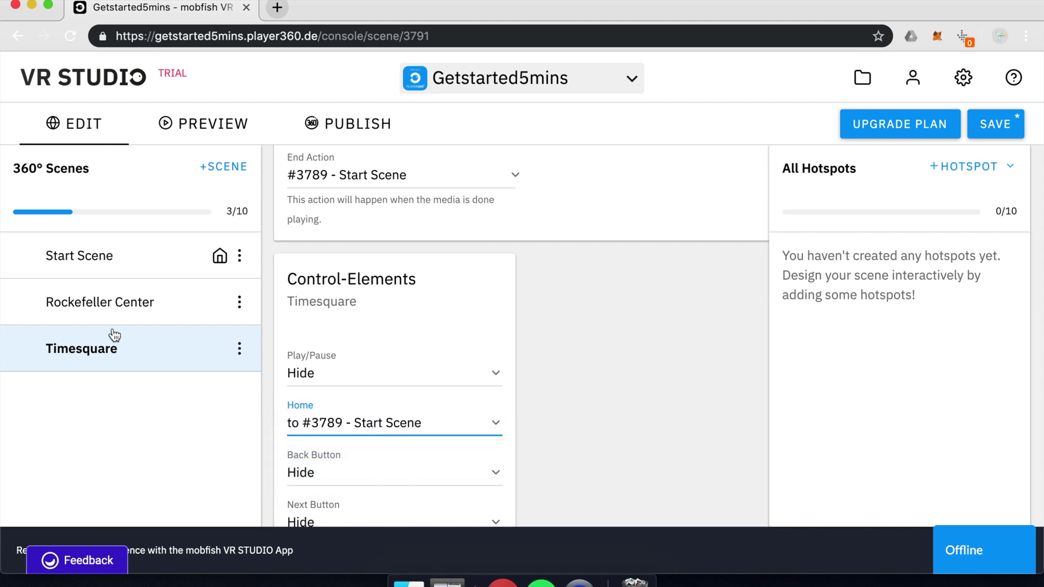
pyautogui.click(151, 317)
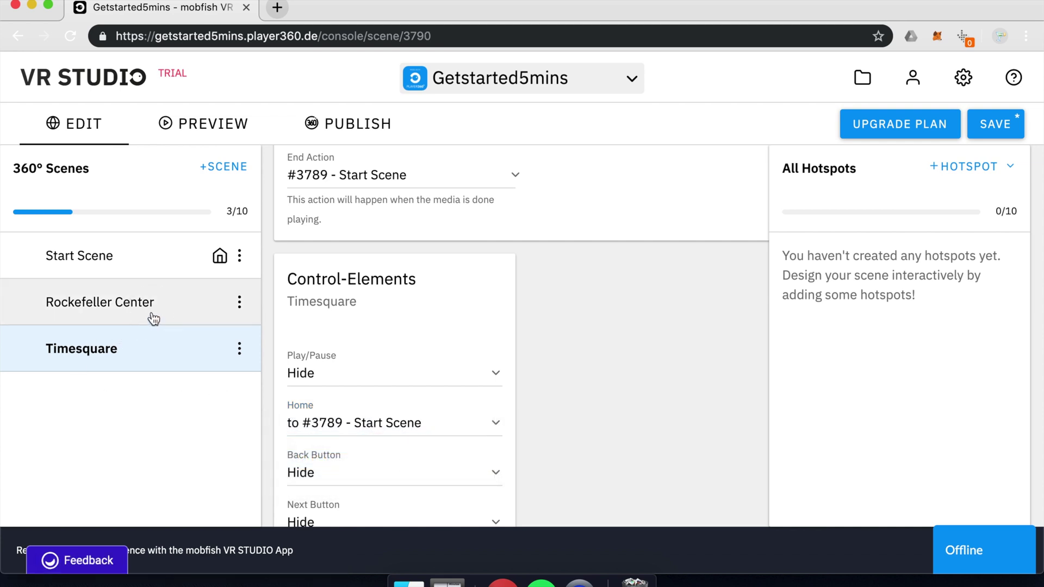
# - Set Rockefeller Center's End Action to '#3789 - Start Scene'
pyautogui.scroll(-3, 408, 308)
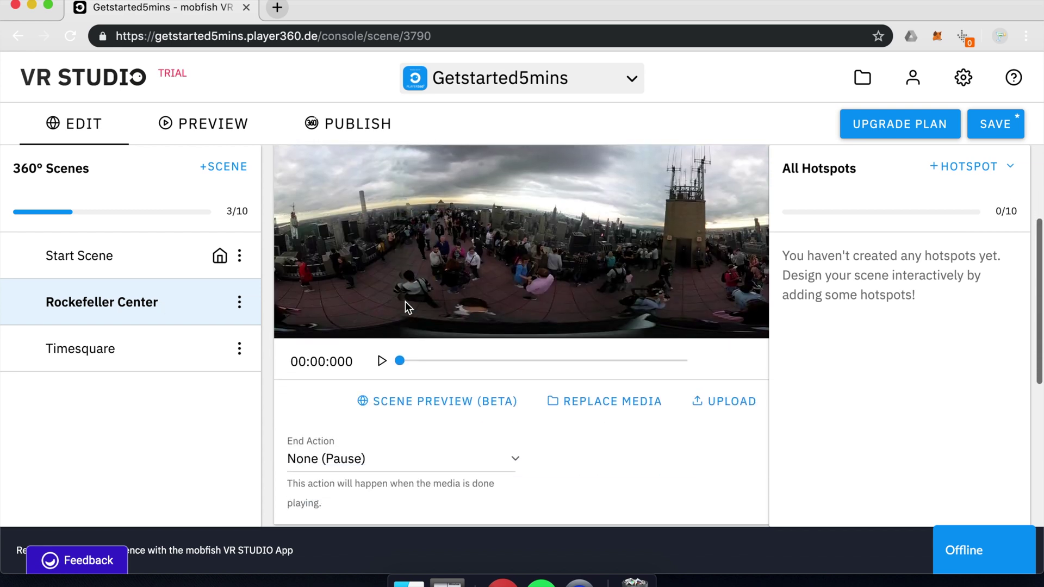
pyautogui.scroll(-5, 408, 307)
pyautogui.click(381, 202)
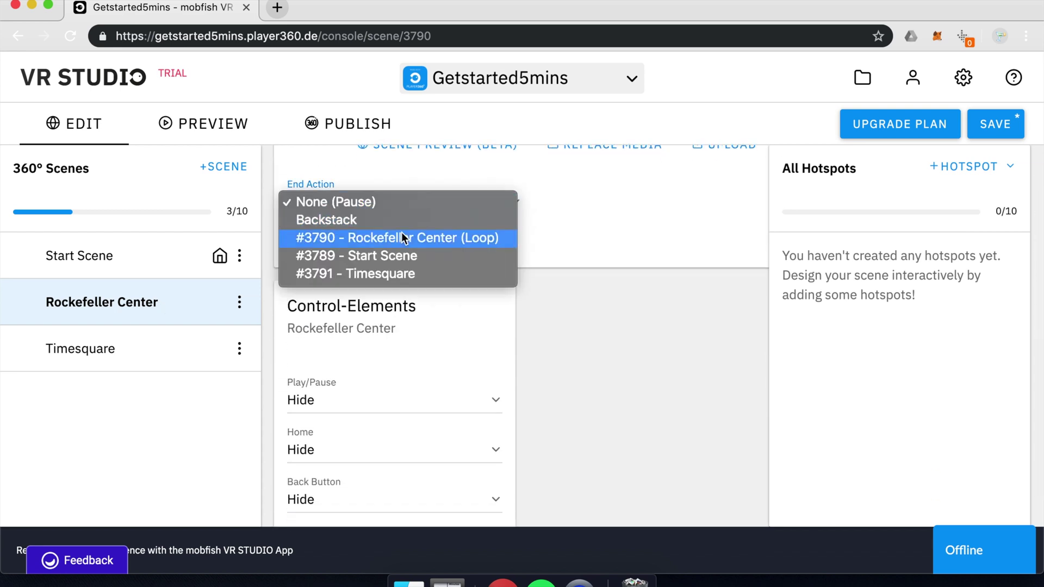
pyautogui.click(390, 260)
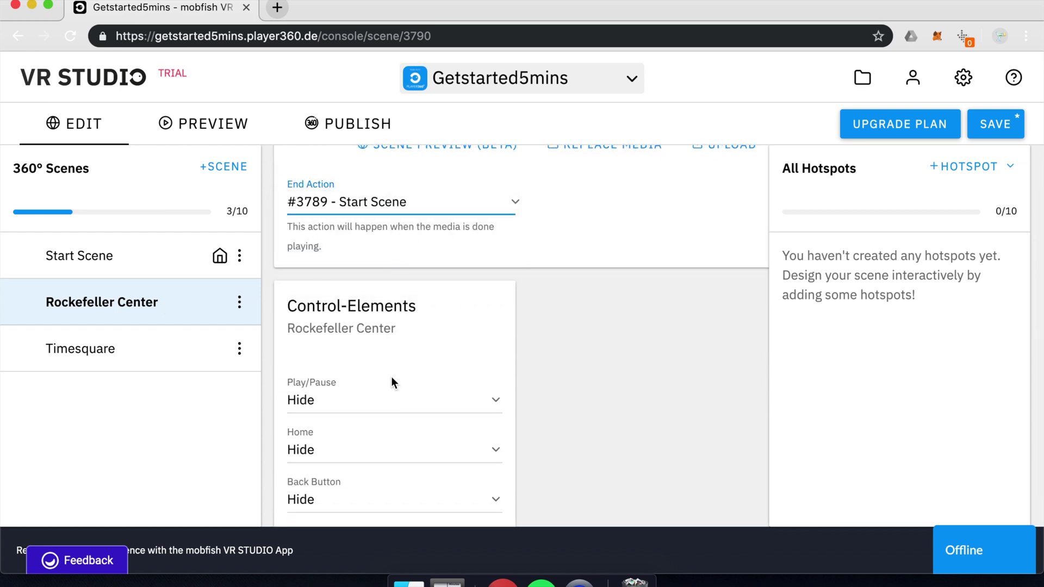
# - Set Rockefeller Center's Home control to 'to #3789 - Start Scene'
pyautogui.click(387, 459)
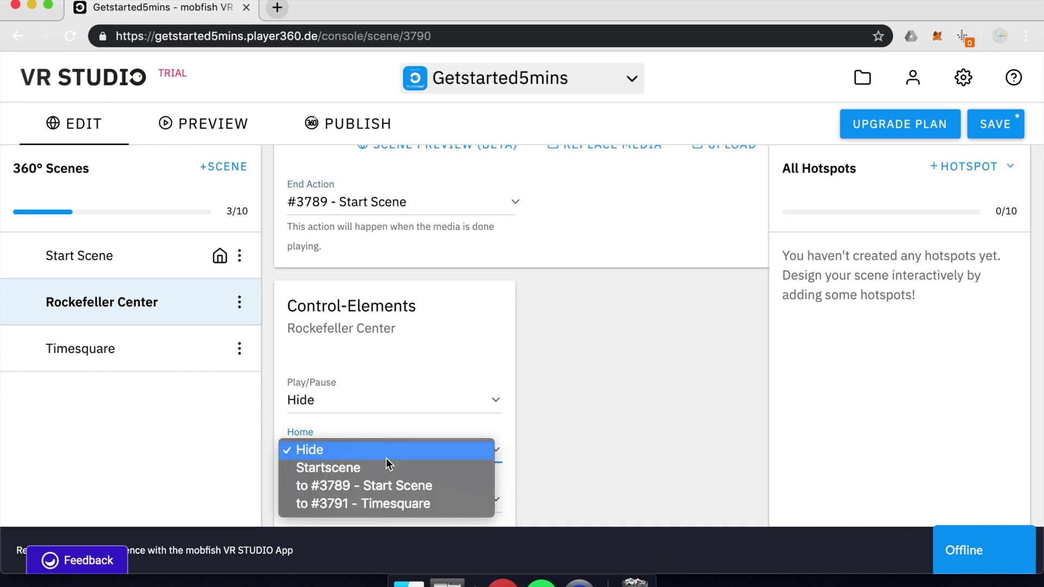
pyautogui.click(396, 486)
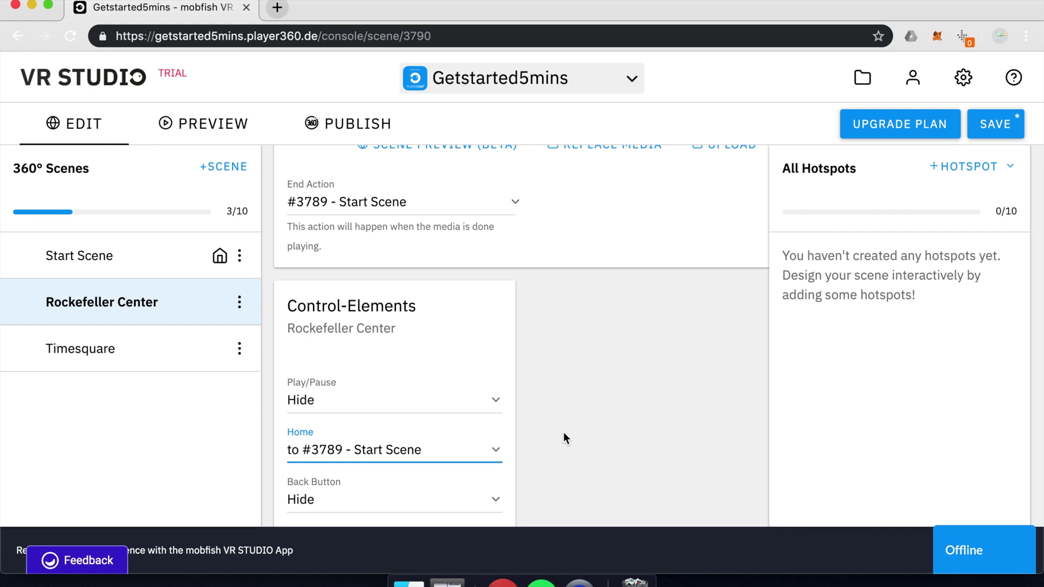
pyautogui.click(126, 266)
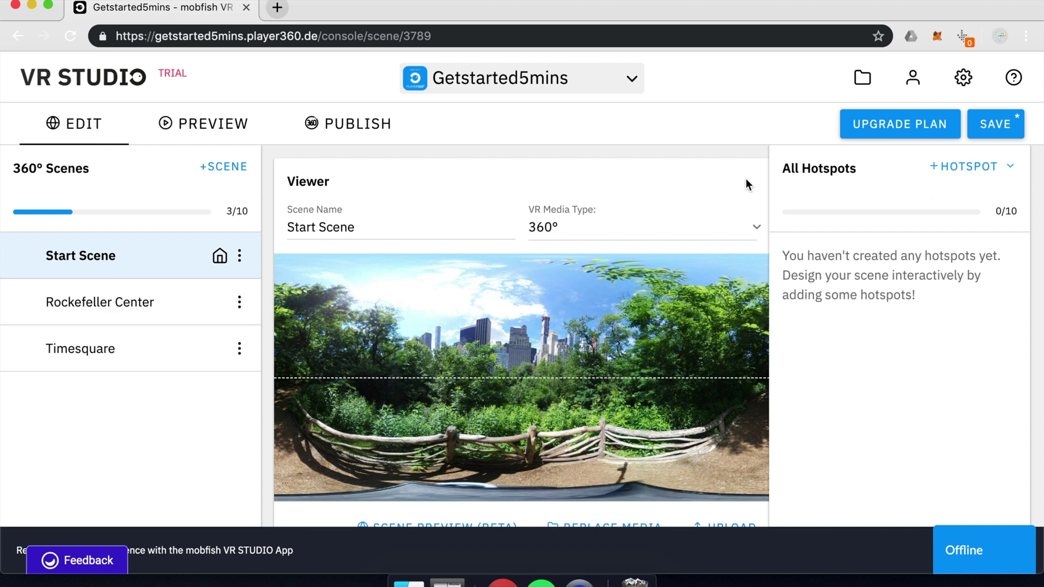
# - Add a Scenelink hotspot left of centre on the horizon, linked to Rockefeller Center
pyautogui.click(970, 171)
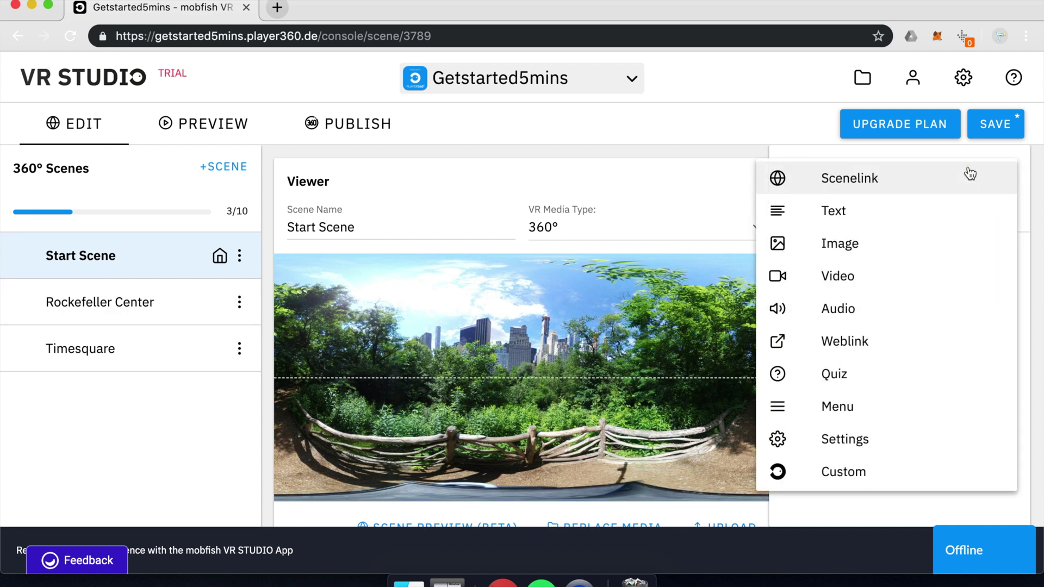
pyautogui.click(800, 128)
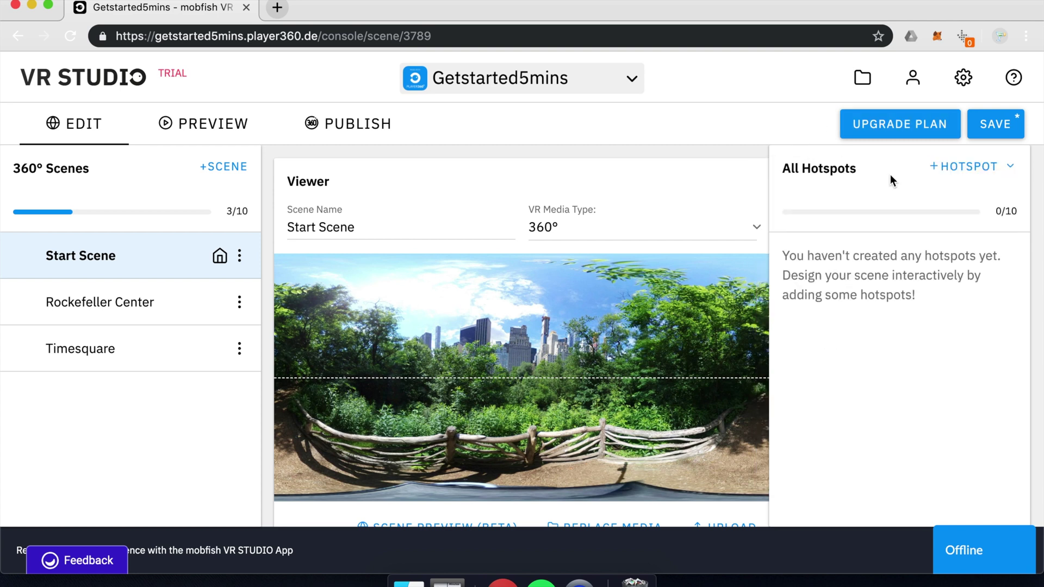
pyautogui.click(960, 166)
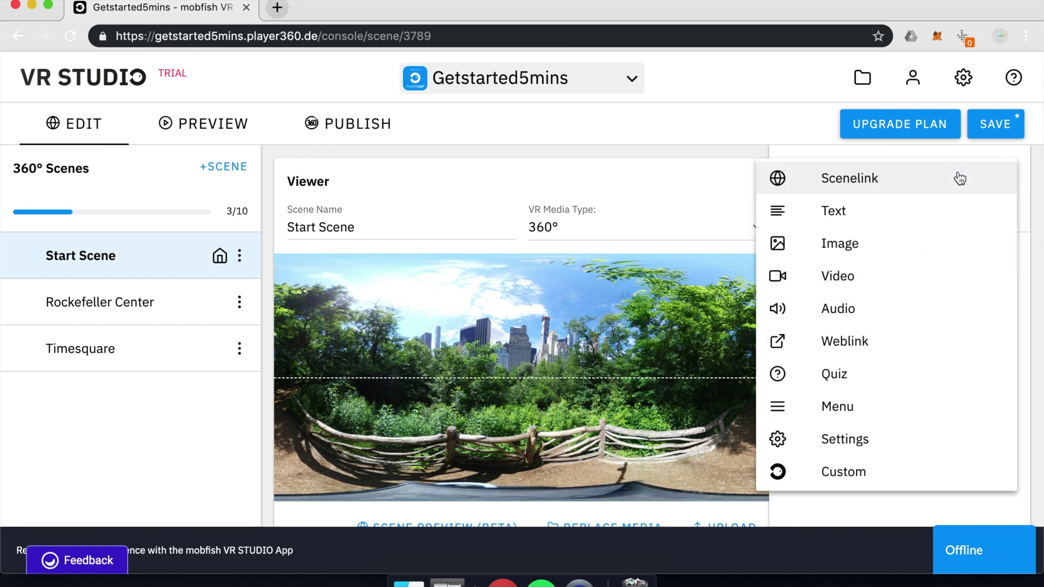
pyautogui.click(874, 463)
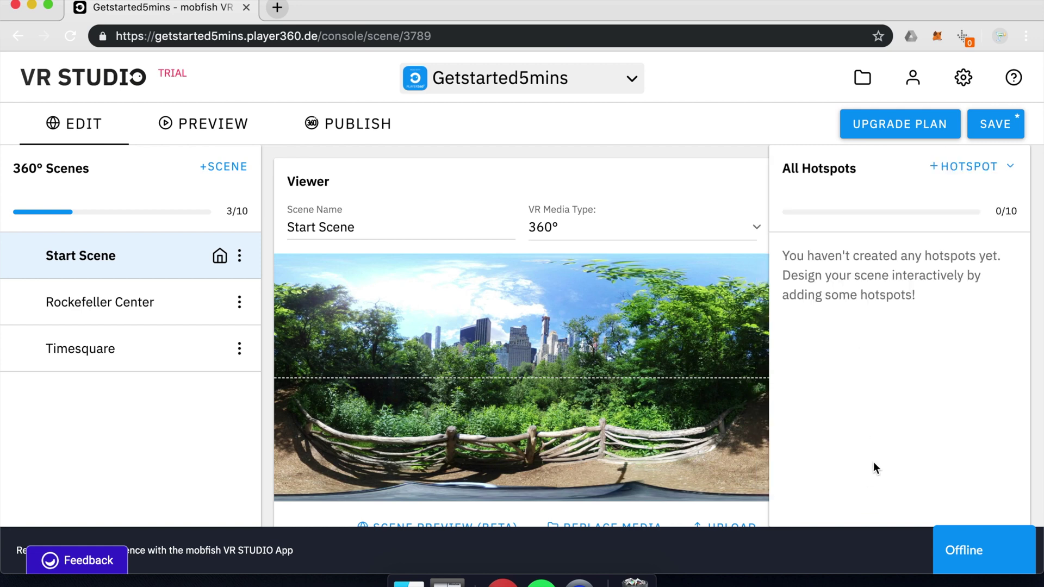
pyautogui.click(967, 172)
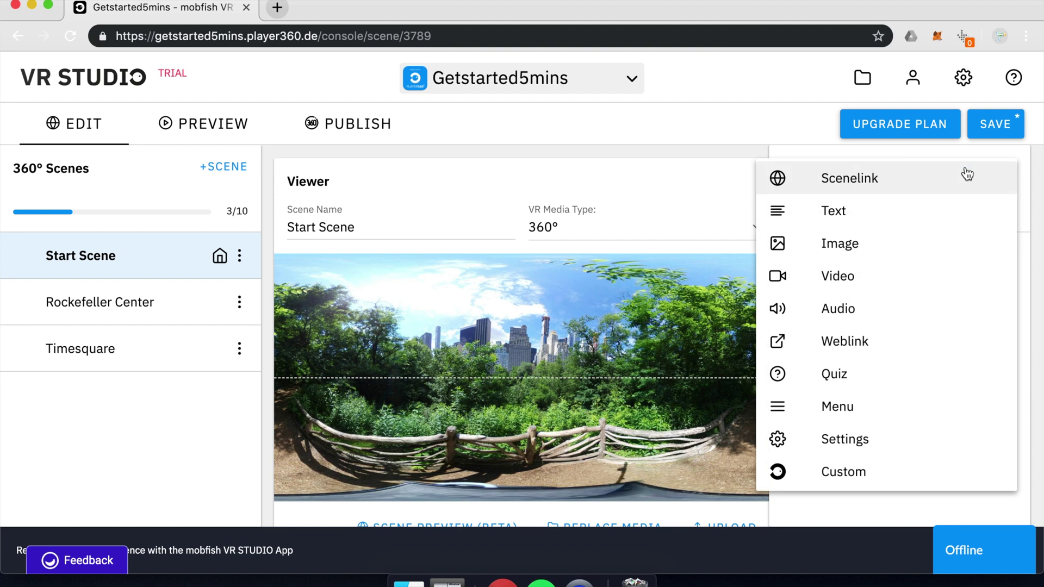
pyautogui.click(856, 182)
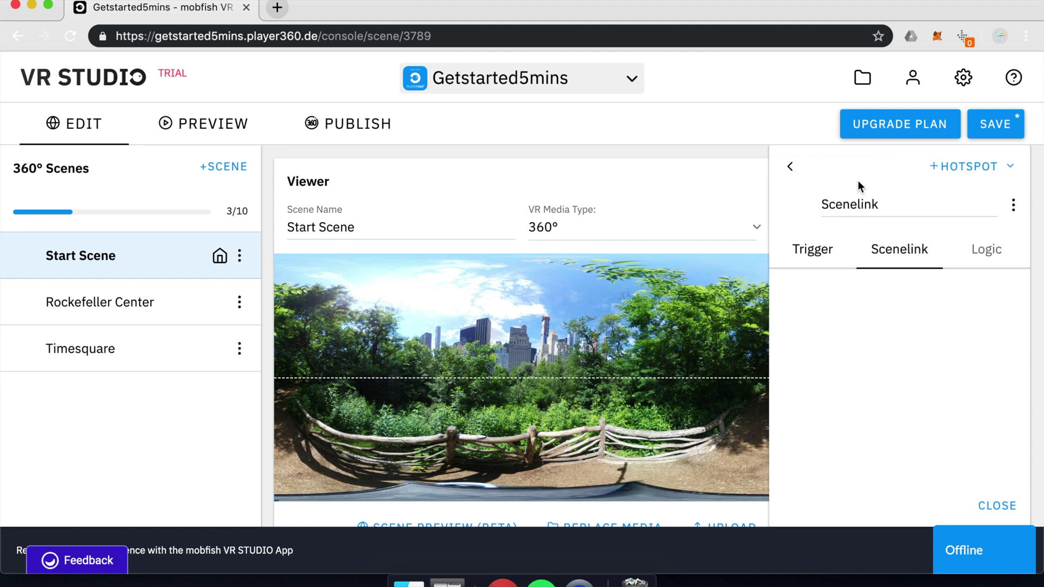
pyautogui.moveTo(536, 381); pyautogui.dragTo(436, 381)
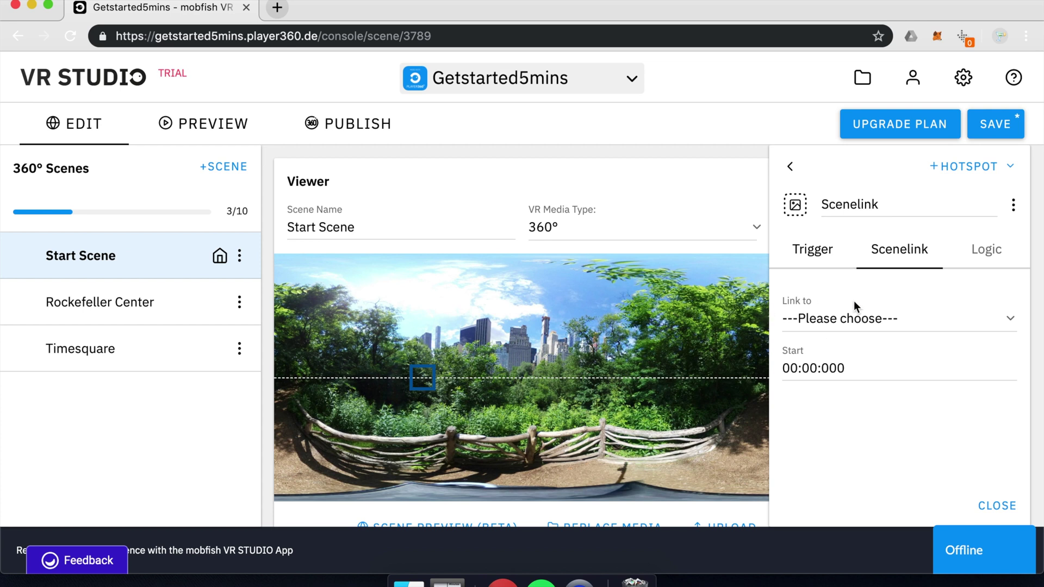
pyautogui.click(854, 319)
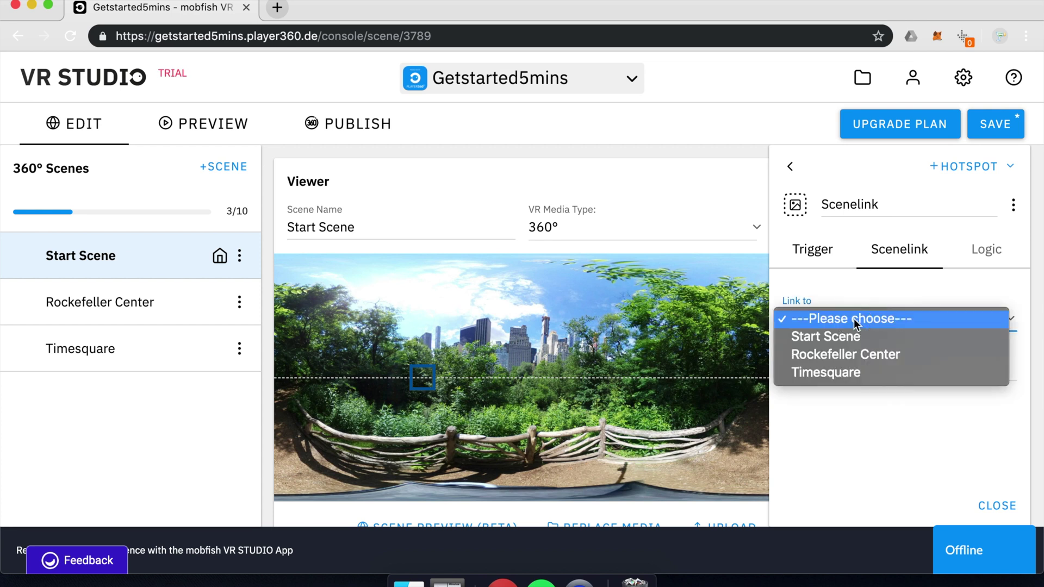
pyautogui.click(855, 354)
# - Use rockefeller-menu.jpg from the New York folder as the hotspot's marker icon
pyautogui.click(823, 253)
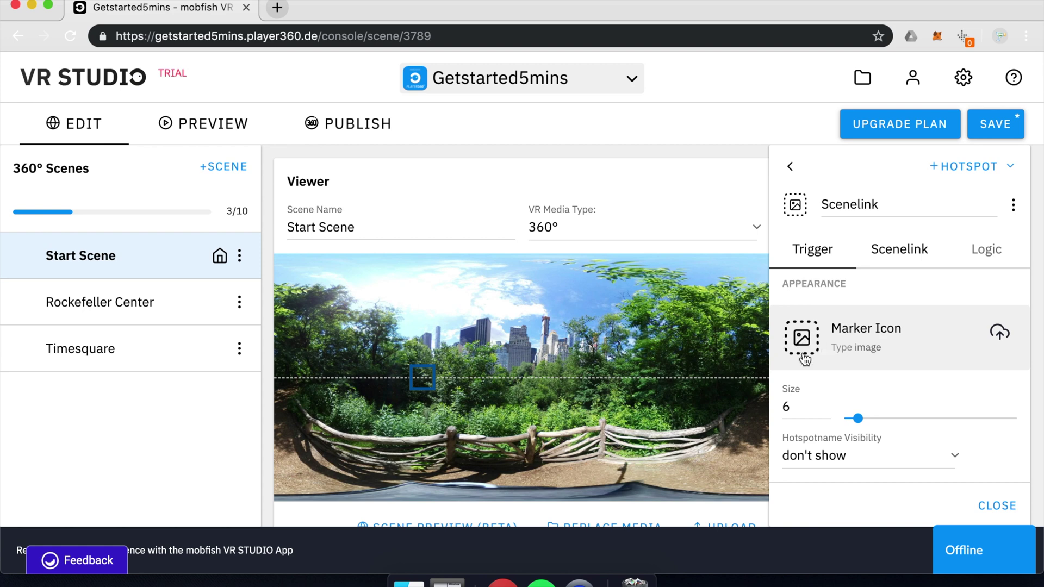
pyautogui.click(408, 581)
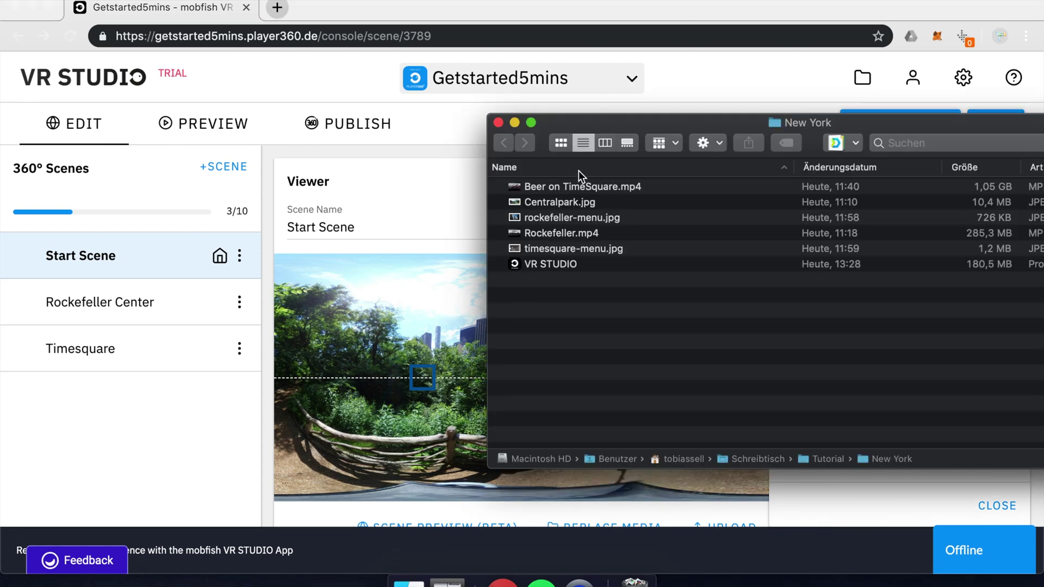
pyautogui.moveTo(677, 119); pyautogui.dragTo(364, 116)
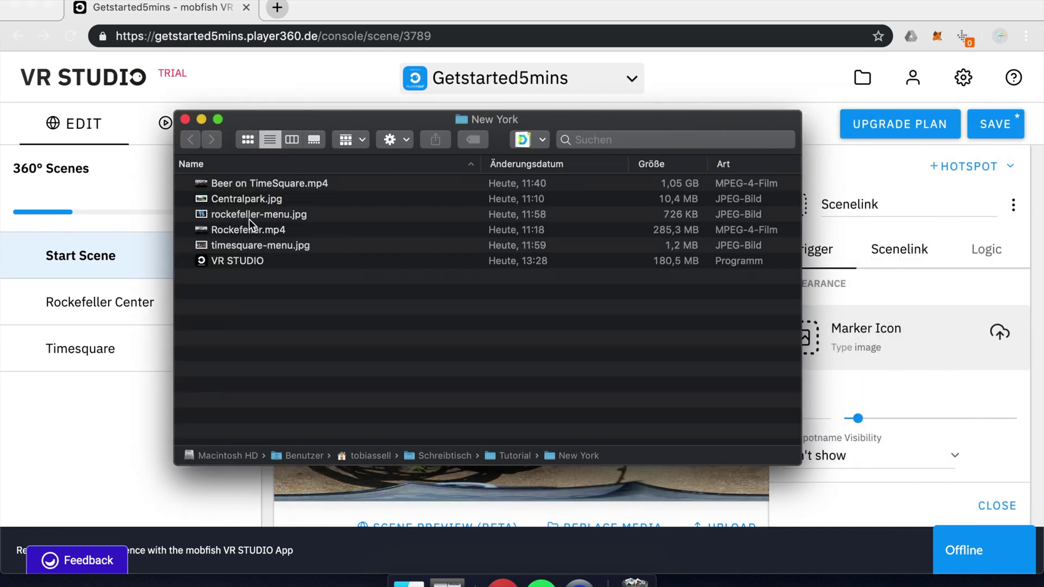
pyautogui.moveTo(244, 214)
pyautogui.mouseDown()
pyautogui.moveTo(735, 303)
pyautogui.moveTo(849, 343)
pyautogui.mouseUp()
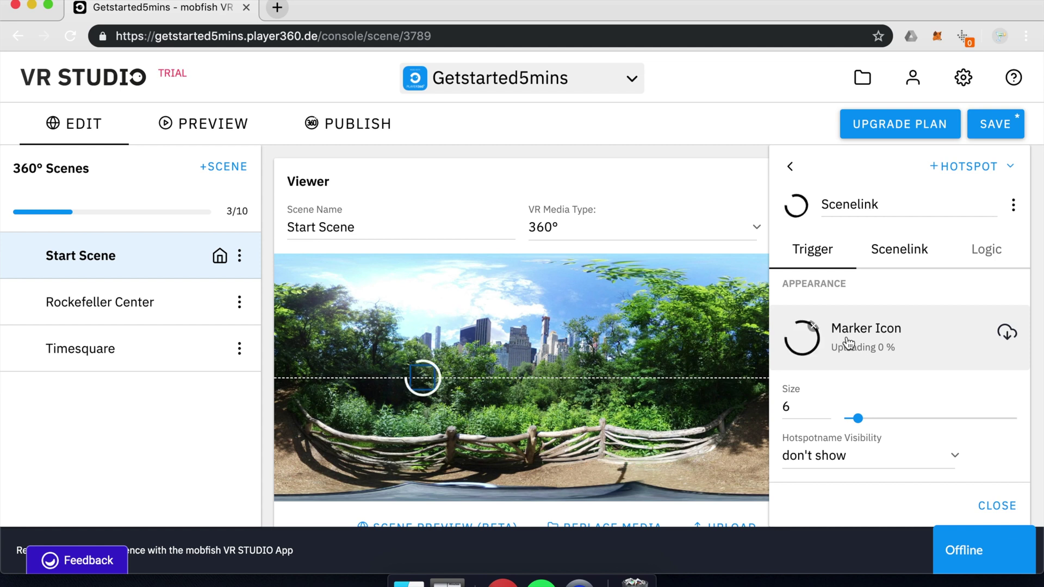
# - Rename the hotspot from Scenelink to Rockefeller and always show its name
pyautogui.click(896, 204)
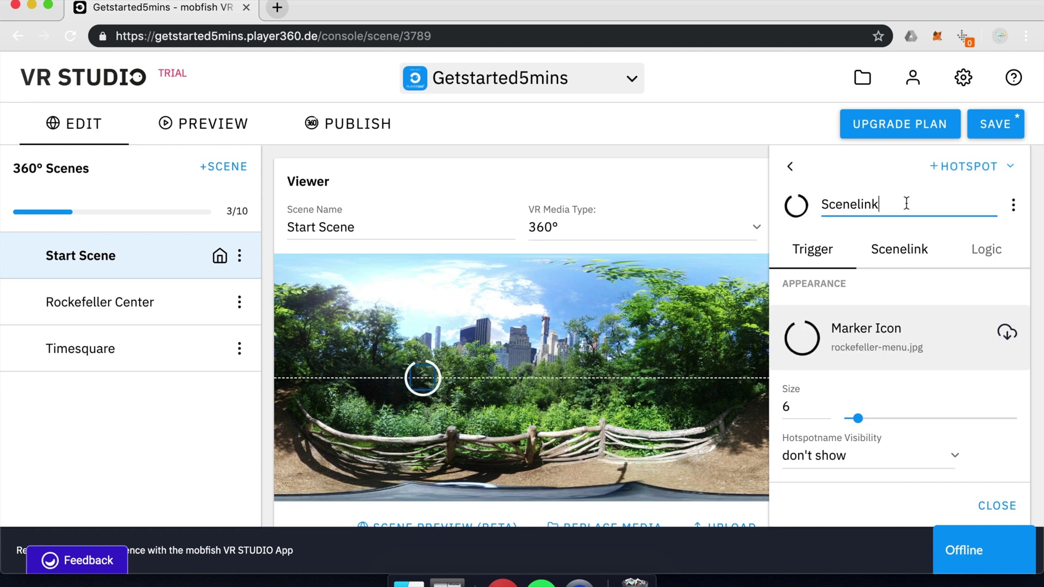
pyautogui.doubleClick(907, 204)
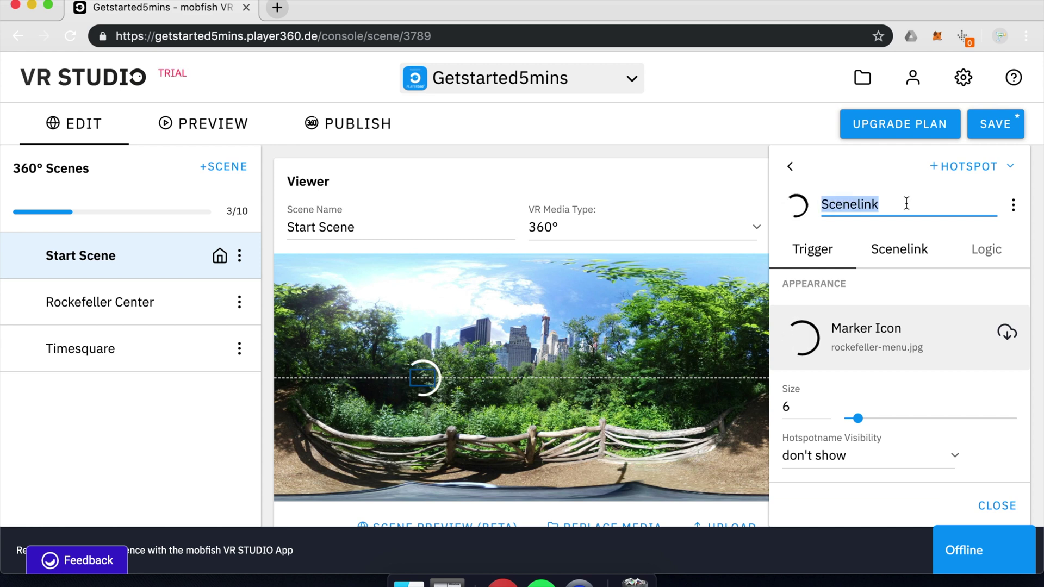
pyautogui.write('Rockefeller')
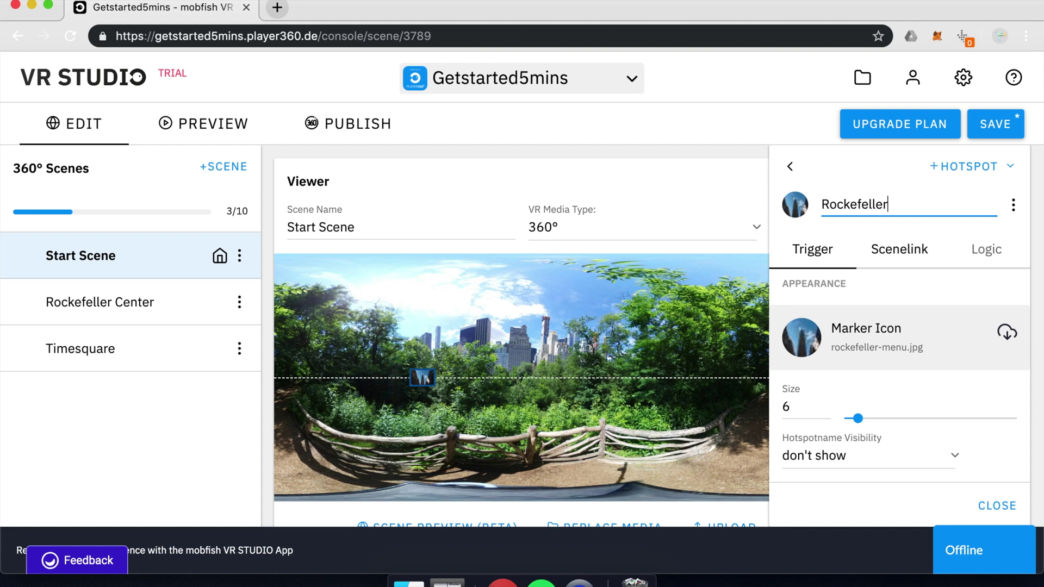
pyautogui.click(898, 454)
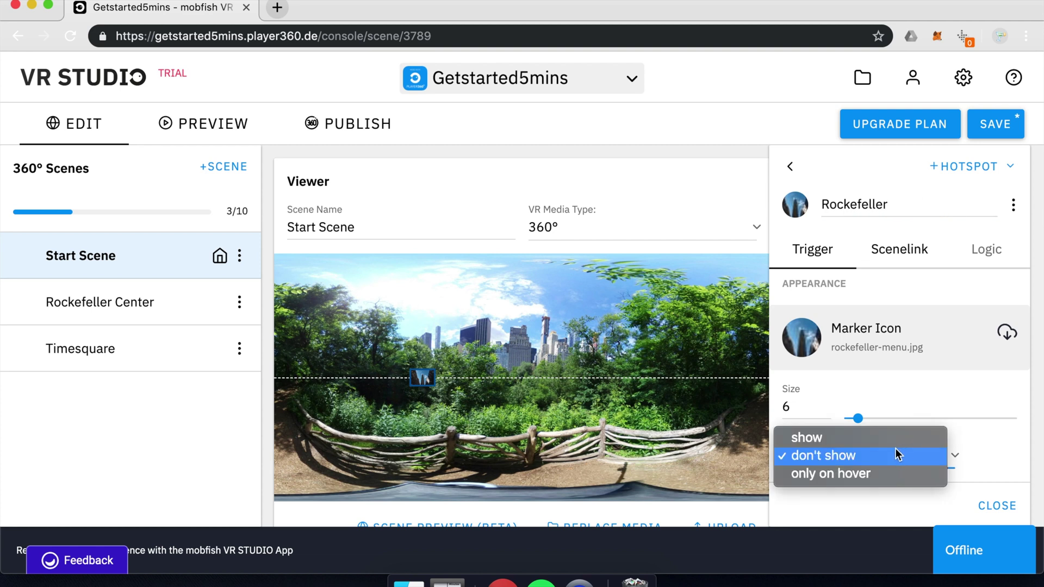
pyautogui.click(831, 443)
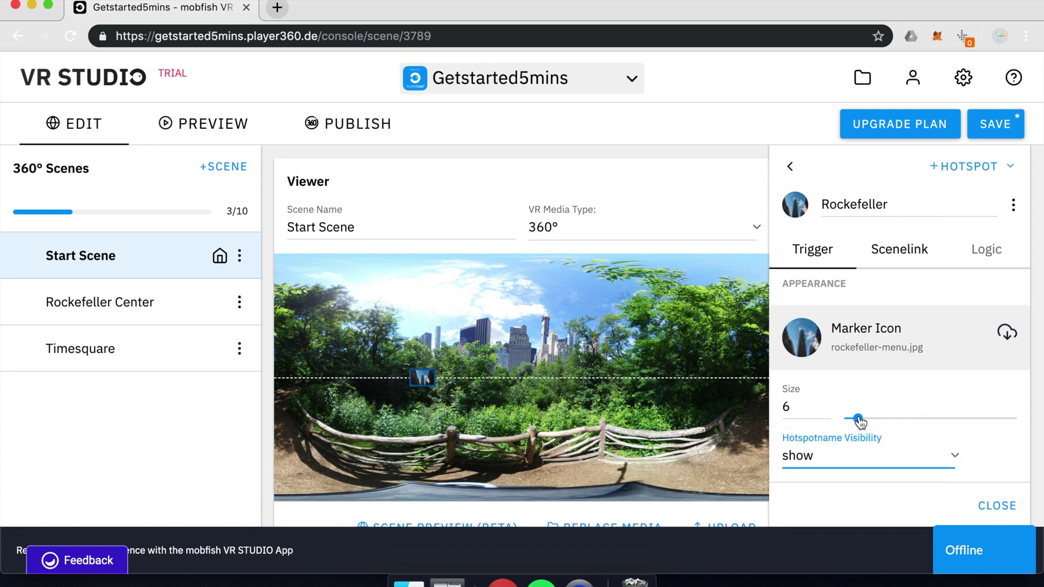
# - Set the marker size to 20 and go back to the hotspot list
pyautogui.moveTo(858, 419)
pyautogui.mouseDown()
pyautogui.moveTo(904, 417)
pyautogui.moveTo(891, 420)
pyautogui.mouseUp()
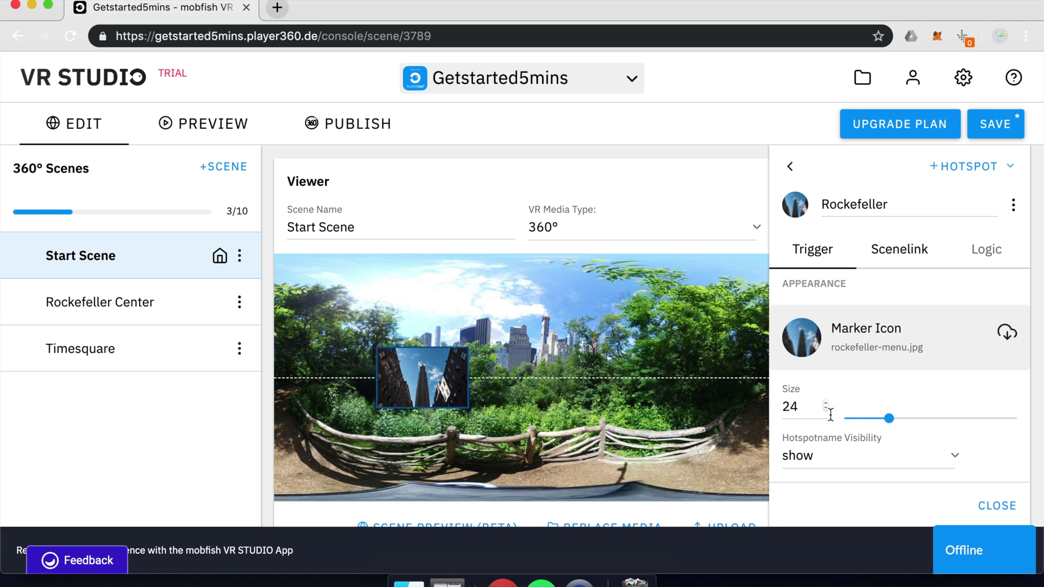
pyautogui.click(815, 411)
pyautogui.press('BackSpace')
pyautogui.write('2')
pyautogui.press('BackSpace')
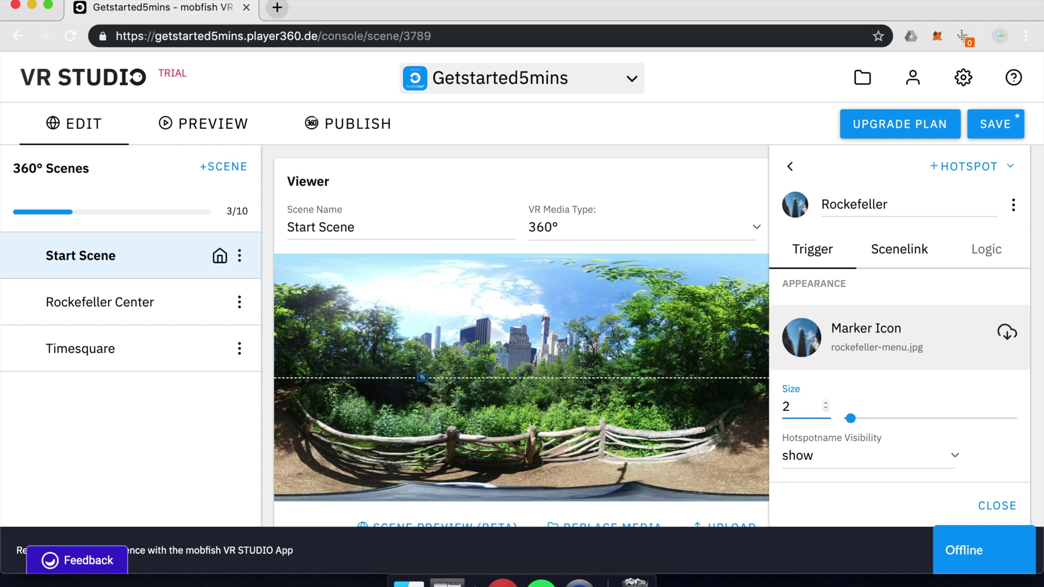
pyautogui.write('0')
pyautogui.scroll(-5, 927, 407)
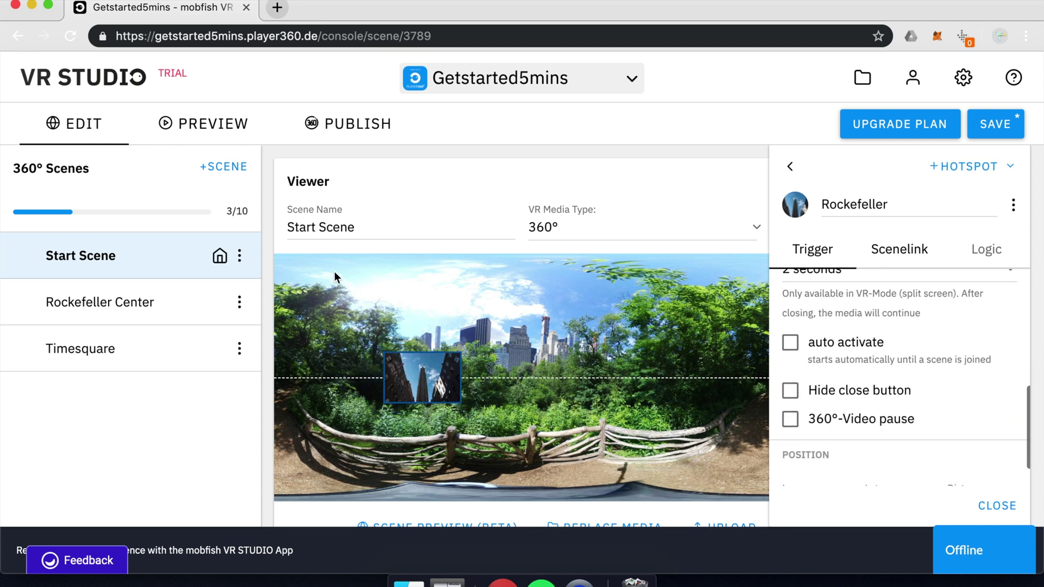
pyautogui.scroll(10, 961, 313)
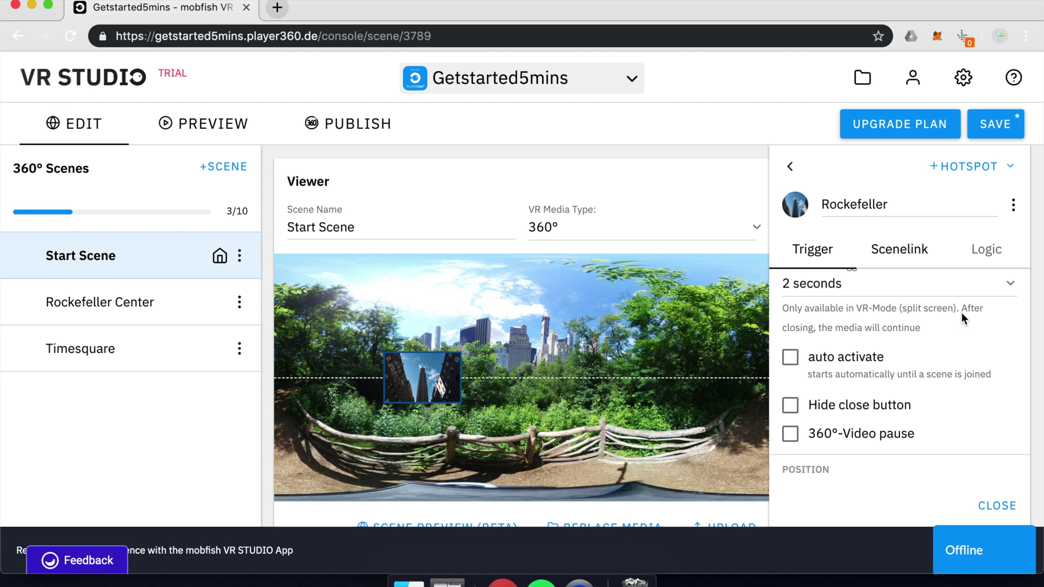
pyautogui.click(790, 166)
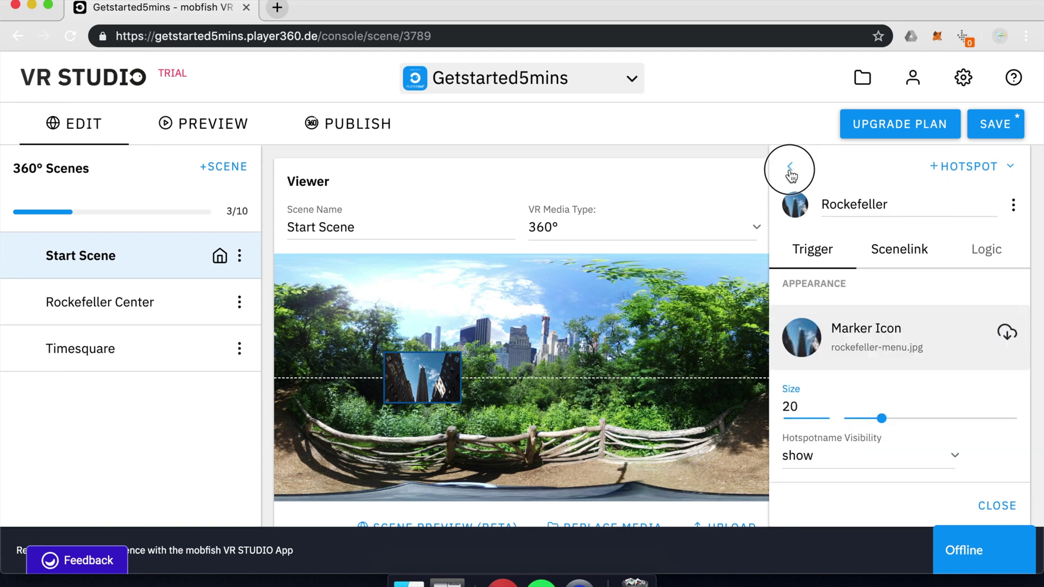
# - Add another Scenelink hotspot linked to the Timesquare scene
pyautogui.click(1000, 172)
pyautogui.click(876, 175)
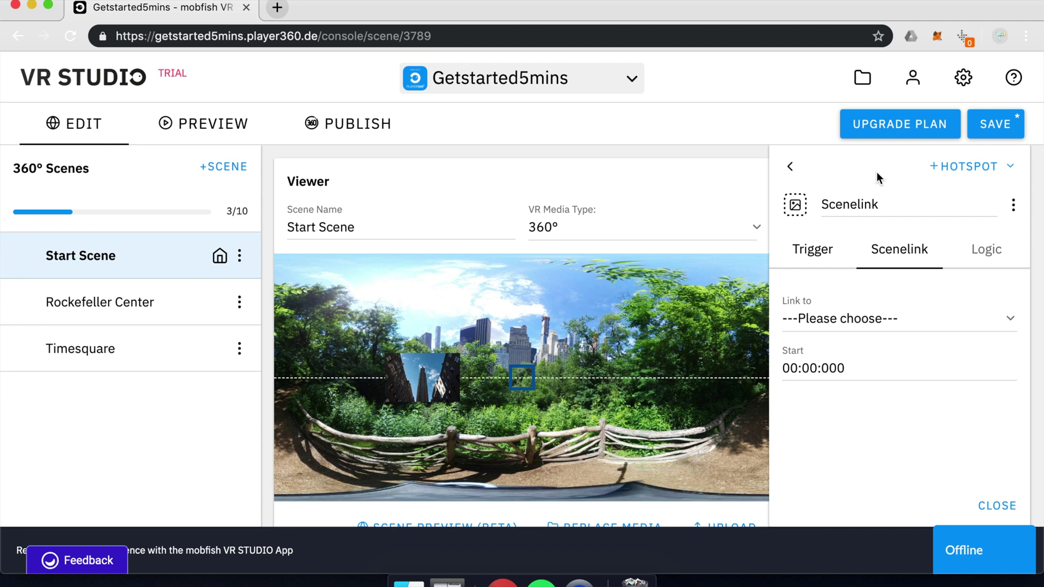
pyautogui.click(846, 324)
pyautogui.click(841, 373)
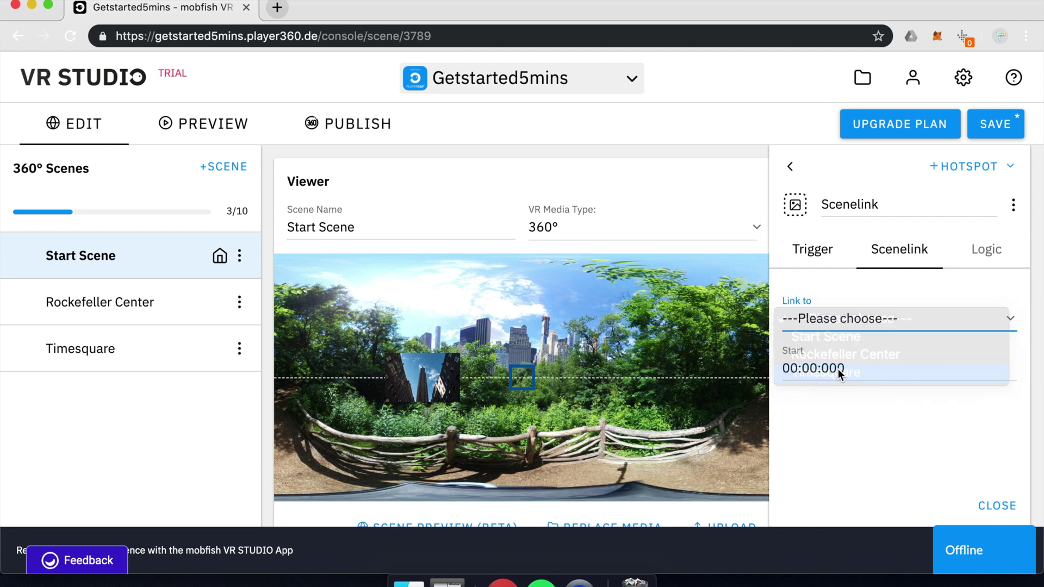
# - Give it timesquare-menu.jpg as marker icon and name it TimeSquare
pyautogui.click(811, 251)
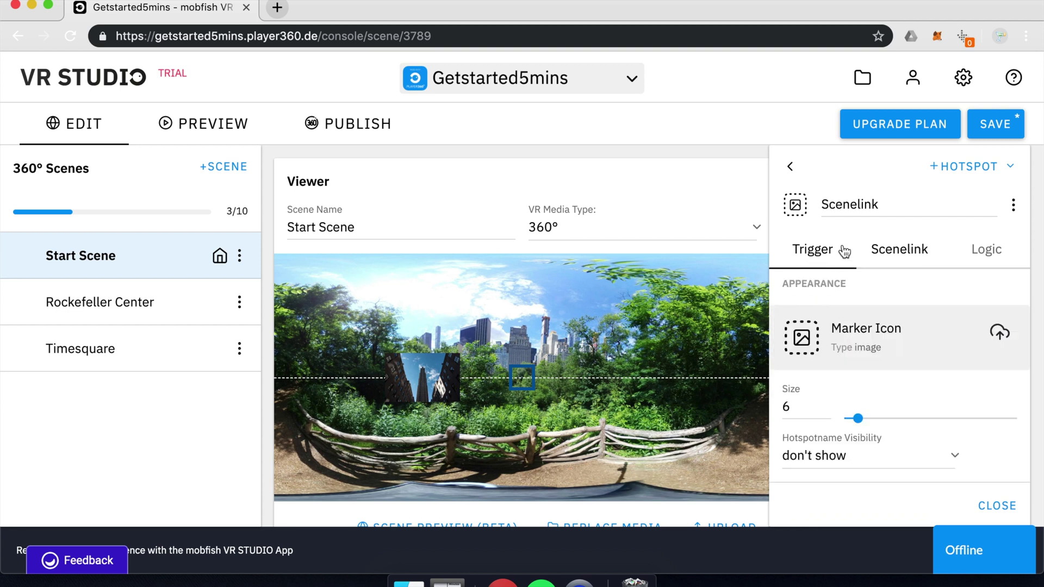
pyautogui.click(409, 582)
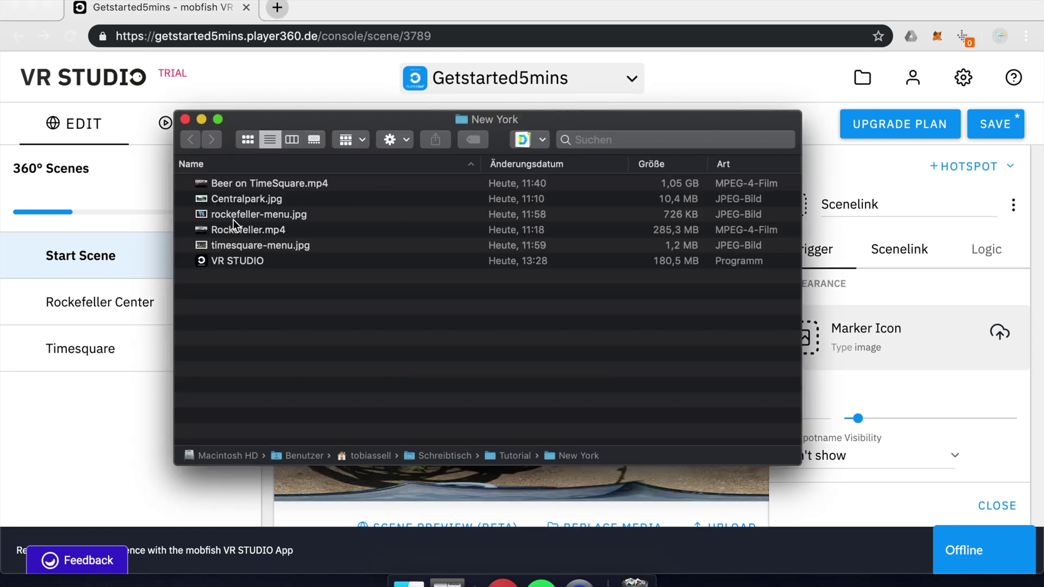
pyautogui.moveTo(231, 246)
pyautogui.mouseDown()
pyautogui.moveTo(382, 247)
pyautogui.moveTo(841, 332)
pyautogui.mouseUp()
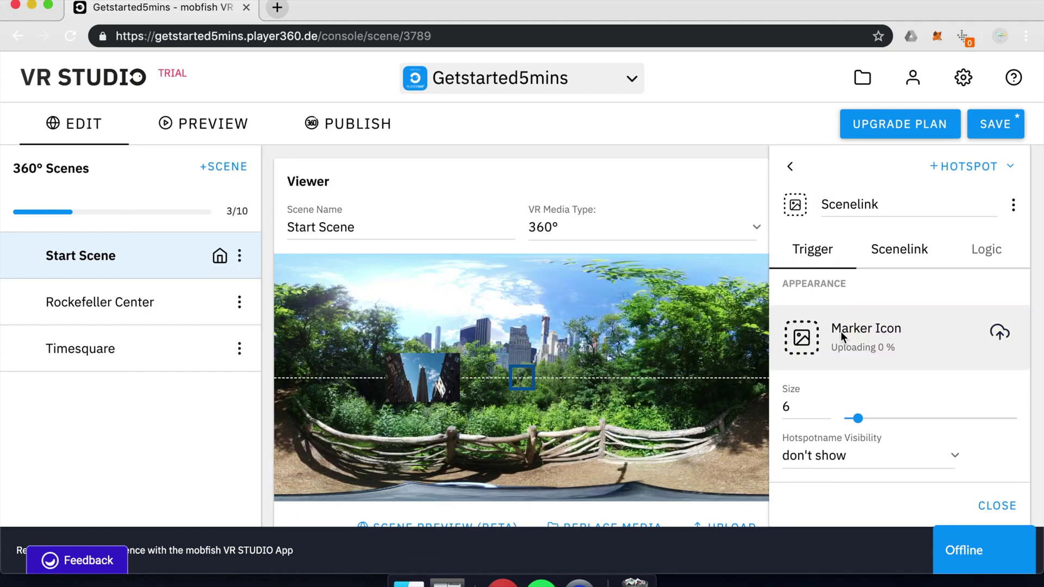
pyautogui.write('TimeSquare')
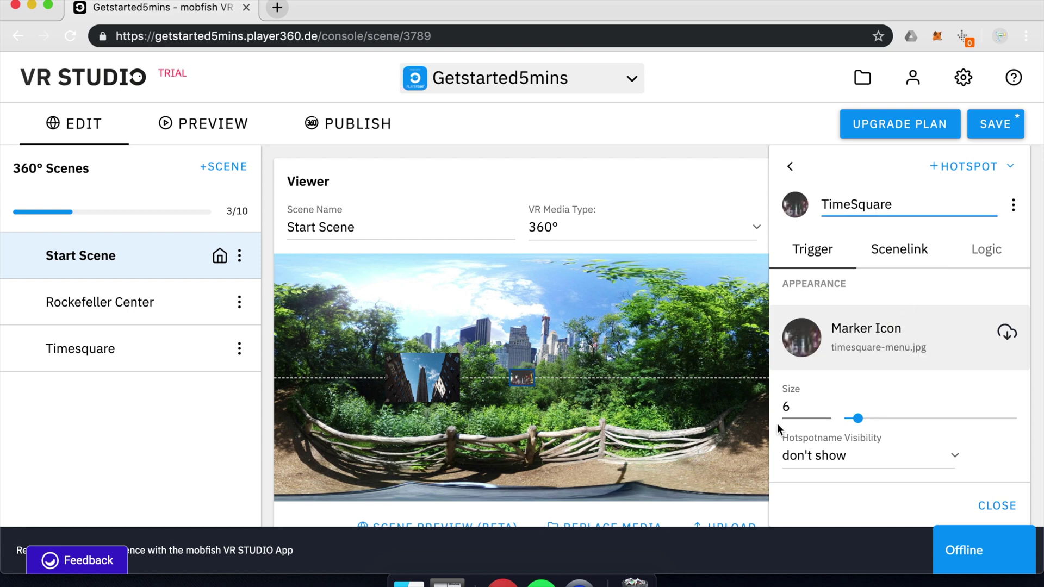
# - Set the marker size to 20, show the name only on hover, and save
pyautogui.click(791, 408)
pyautogui.write('2')
pyautogui.press('BackSpace')
pyautogui.press('BackSpace')
pyautogui.write('20')
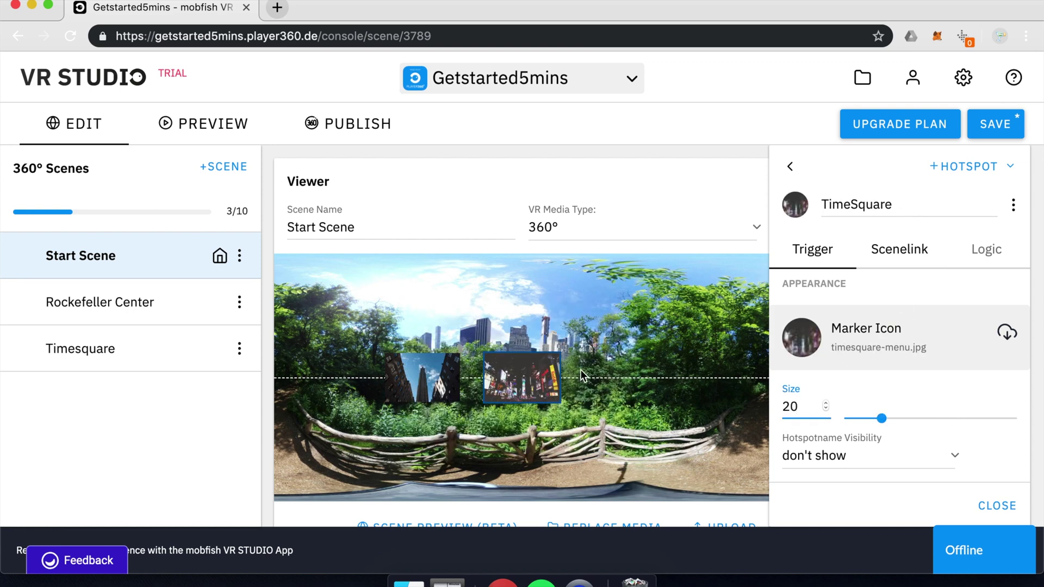
pyautogui.click(828, 457)
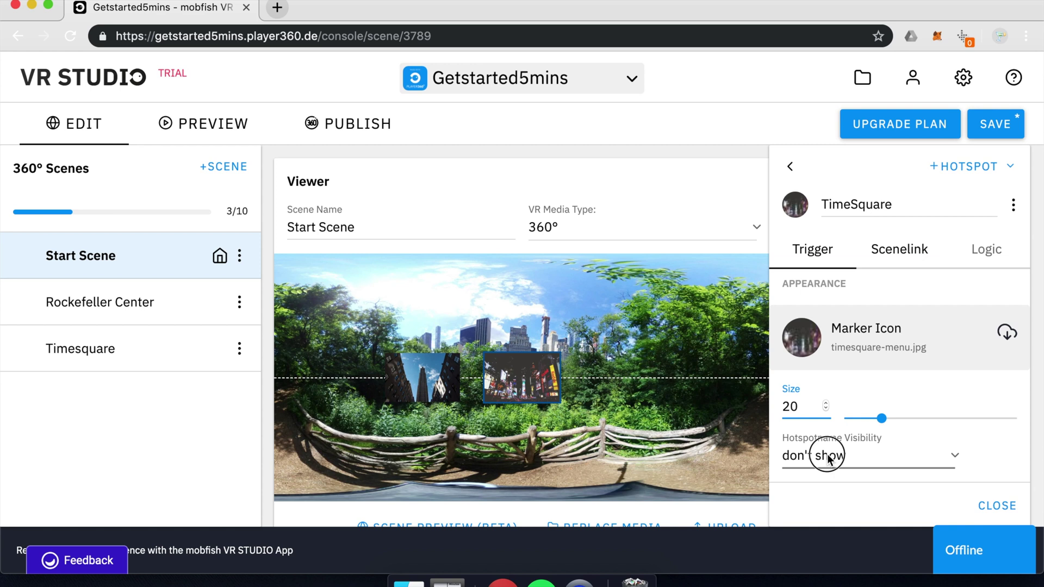
pyautogui.click(821, 486)
pyautogui.click(995, 125)
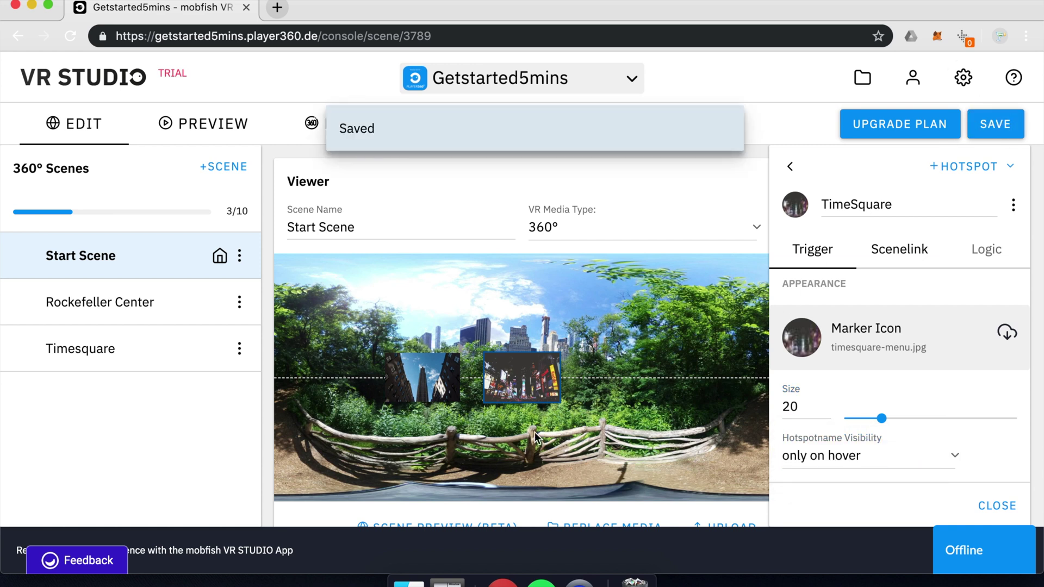
# - Launch the VR STUDIO desktop app and stream the Getstarted5mins project
pyautogui.click(409, 583)
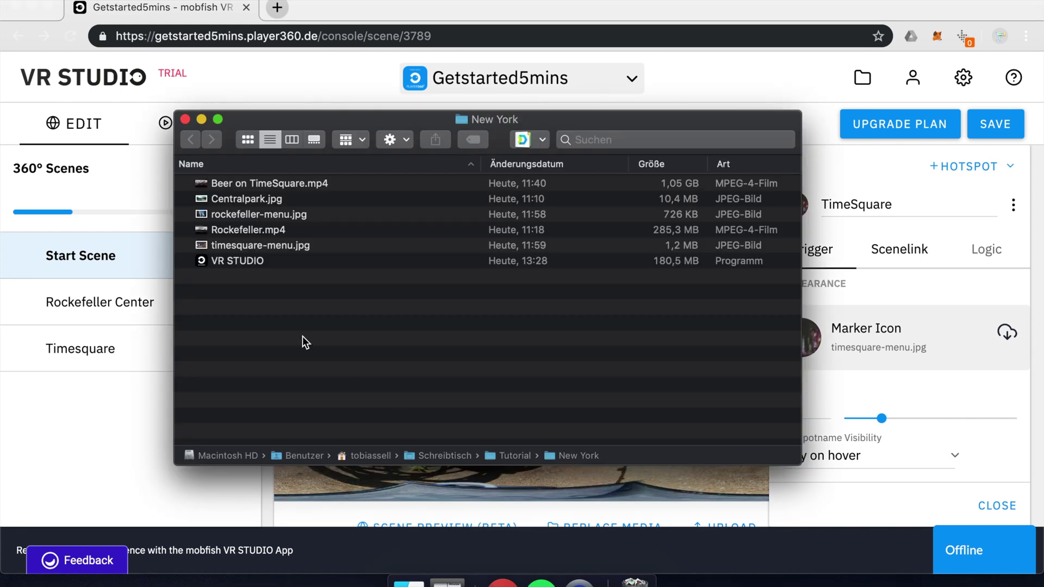
pyautogui.doubleClick(238, 262)
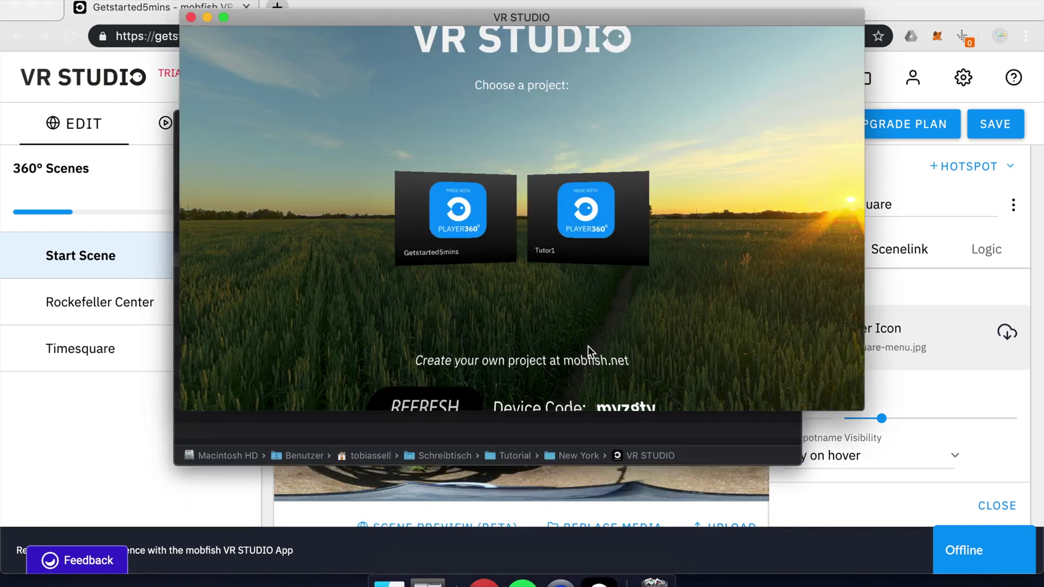
pyautogui.click(457, 222)
pyautogui.click(433, 273)
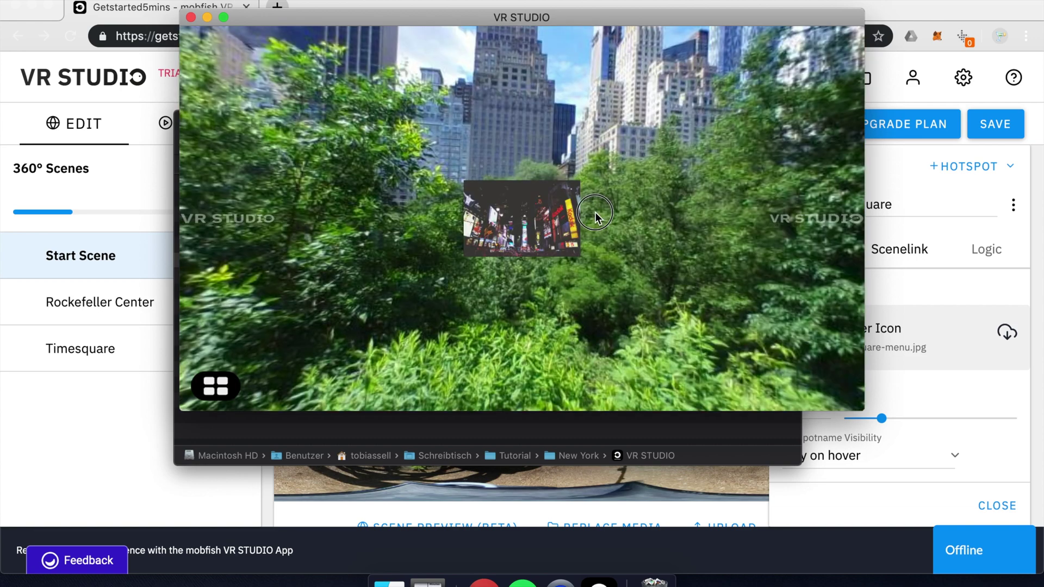
# - Look around Central Park to find both hotspots, then jump to Rockefeller Center
pyautogui.moveTo(595, 212); pyautogui.dragTo(569, 240)
pyautogui.moveTo(496, 67); pyautogui.dragTo(663, 115)
pyautogui.moveTo(344, 116); pyautogui.dragTo(632, 112)
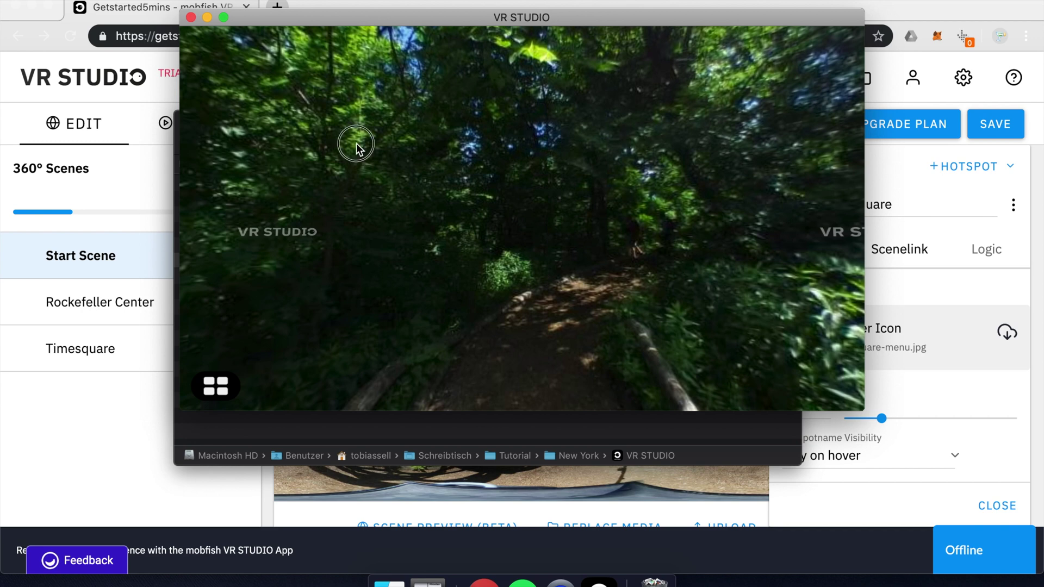
pyautogui.moveTo(357, 142); pyautogui.dragTo(807, 148)
pyautogui.moveTo(327, 141); pyautogui.dragTo(816, 139)
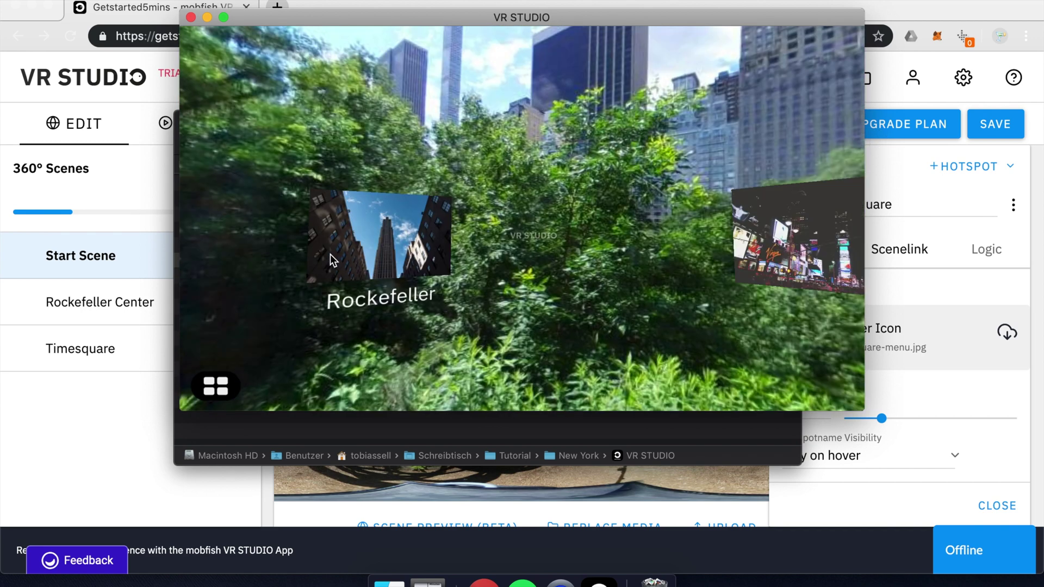
pyautogui.moveTo(801, 251)
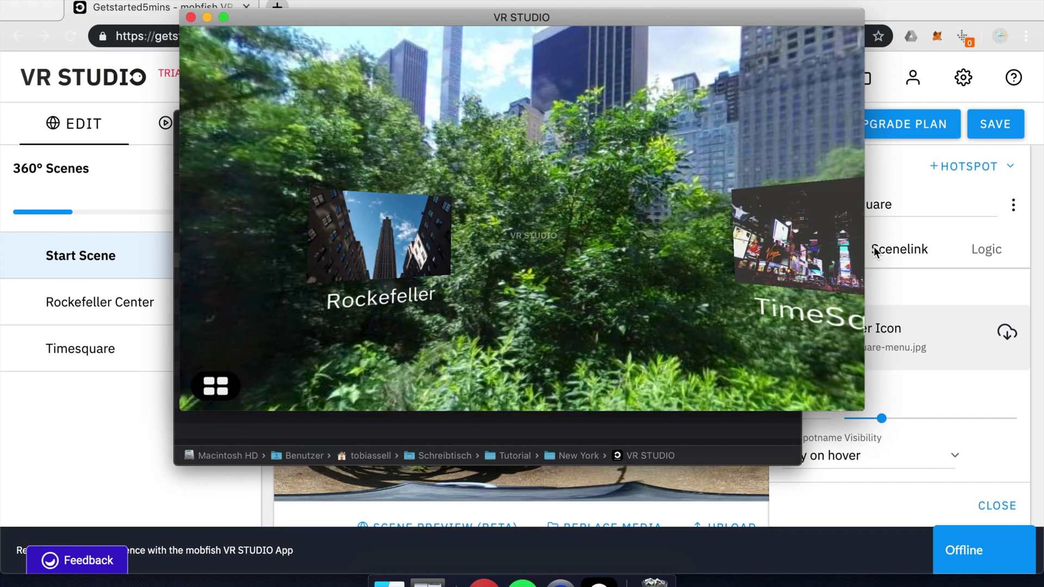
pyautogui.click(388, 244)
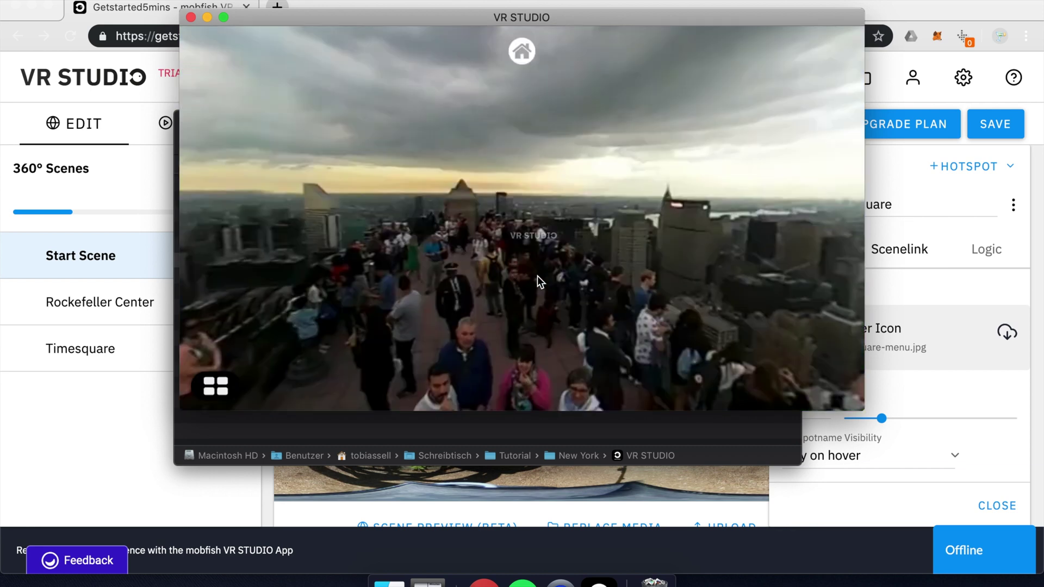
# - Look around Rockefeller Center, return home to the start scene, and quit the player
pyautogui.moveTo(537, 276); pyautogui.dragTo(521, 185)
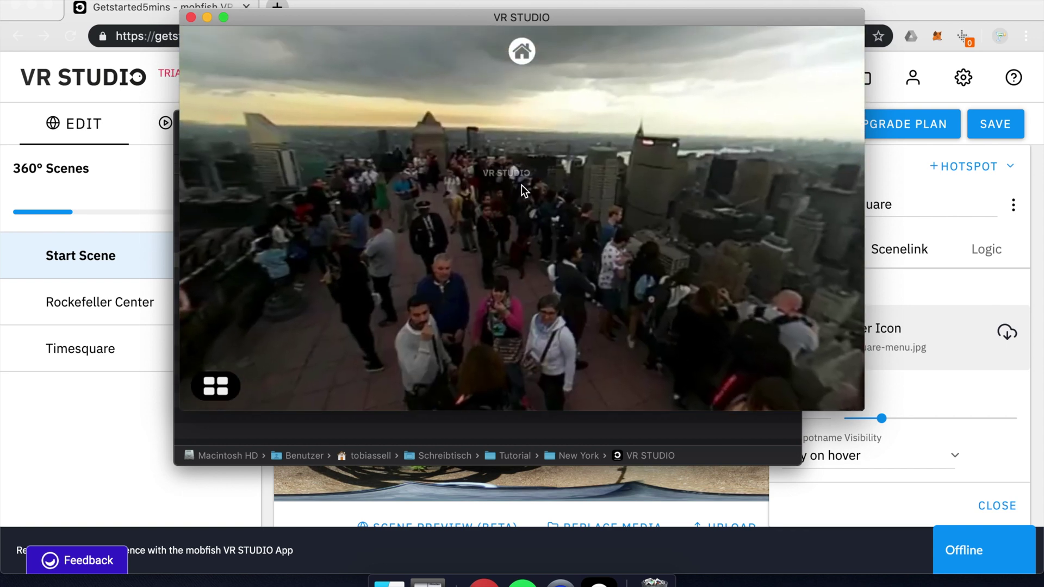
pyautogui.click(527, 55)
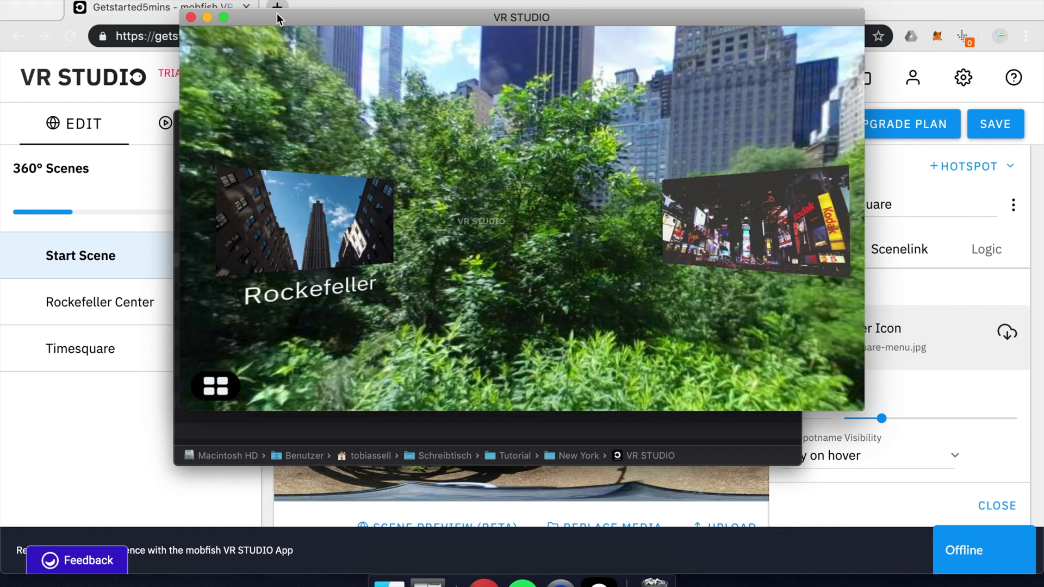
pyautogui.click(191, 18)
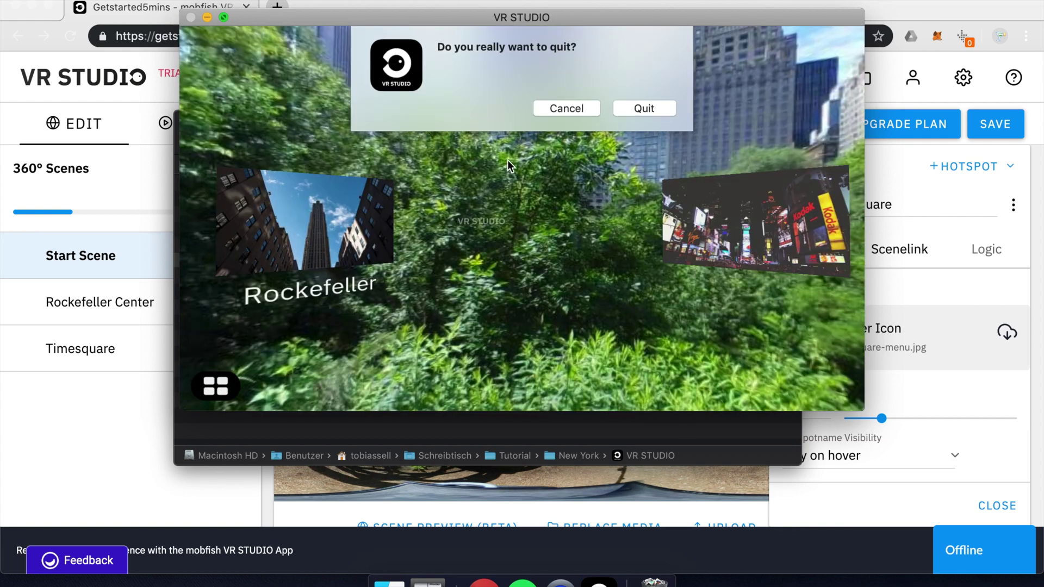
pyautogui.click(593, 108)
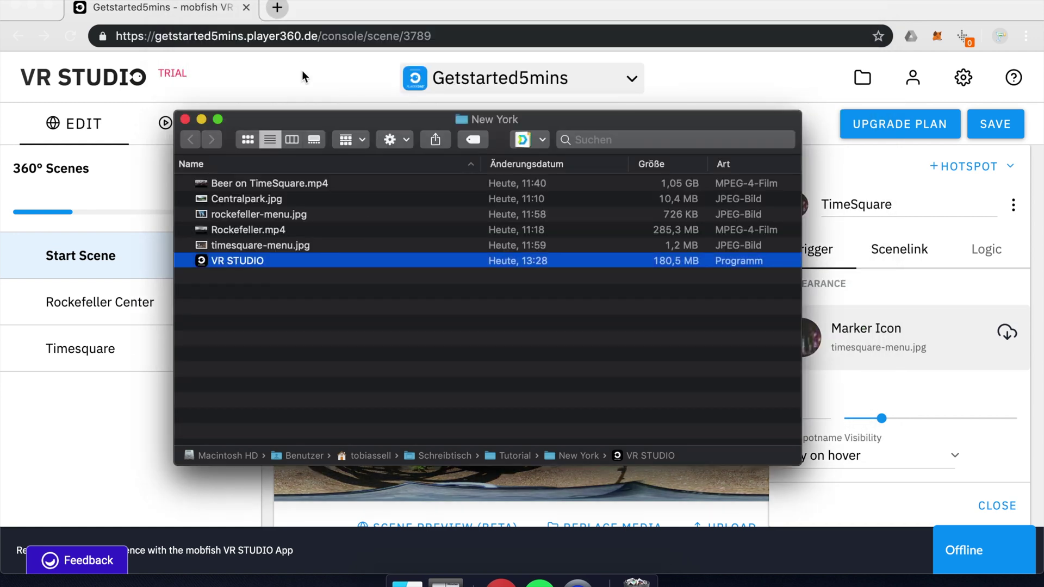
# - Bring the browser scene editor with both Start Scene hotspots back to the front
pyautogui.click(302, 71)
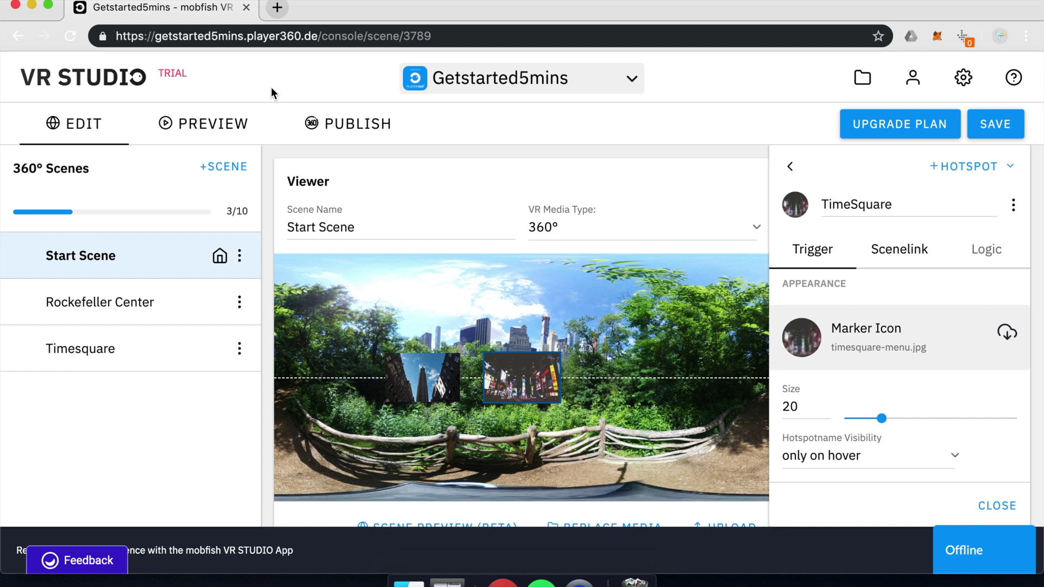